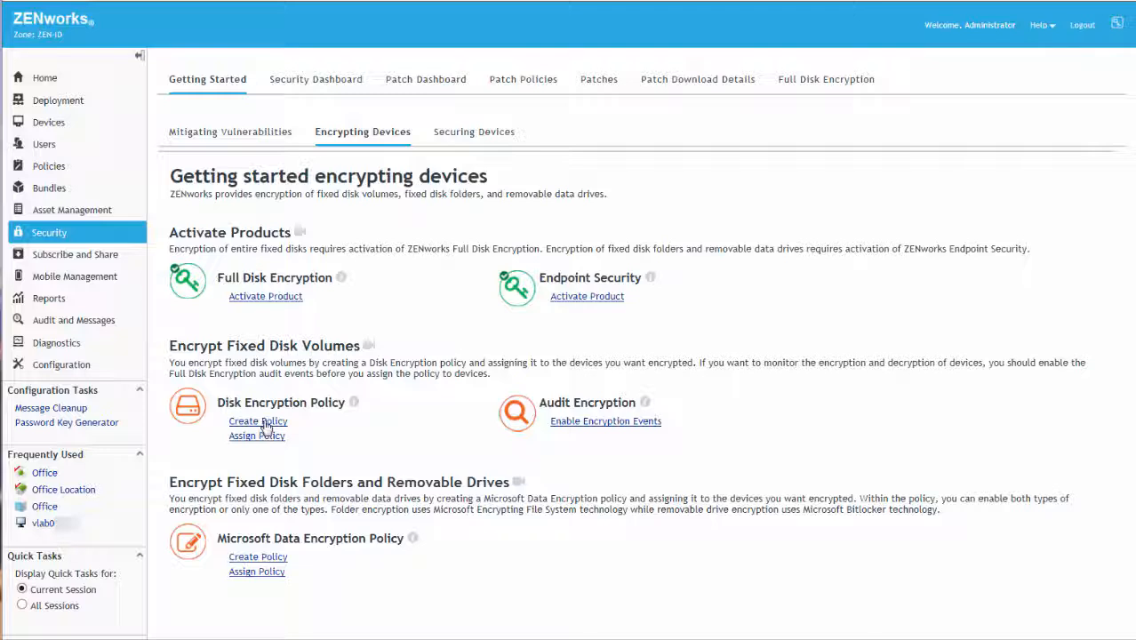
- Start a new Windows Disk Encryption Policy named "D Drive Encryption" in the /Policies folder
{"action": "left_click", "coordinate": [263, 422]}
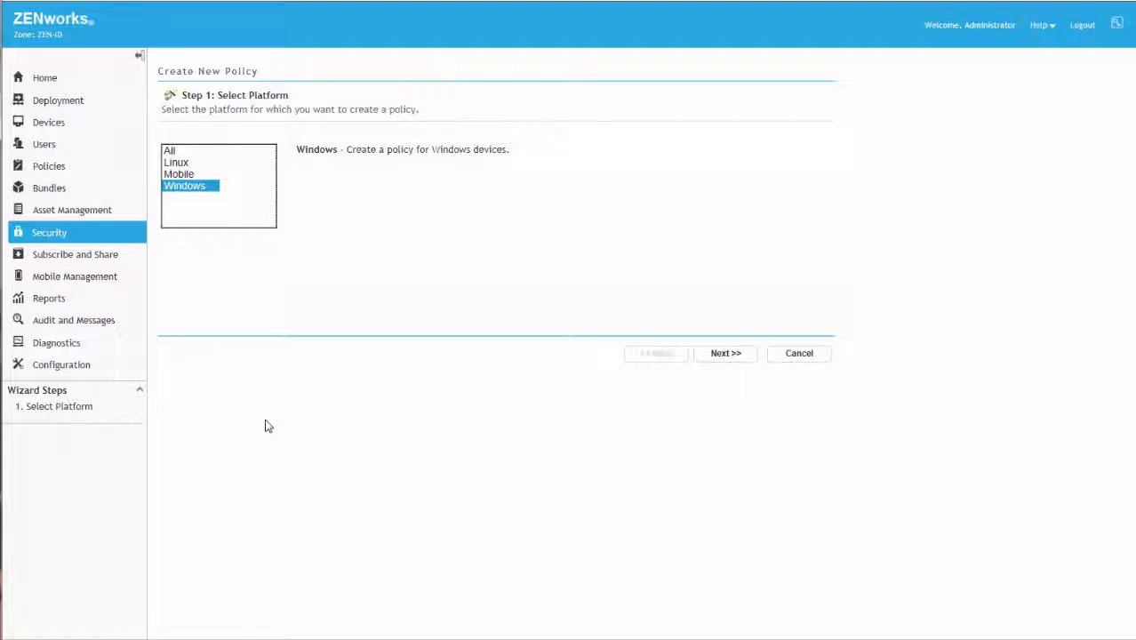
{"action": "left_click", "coordinate": [733, 355]}
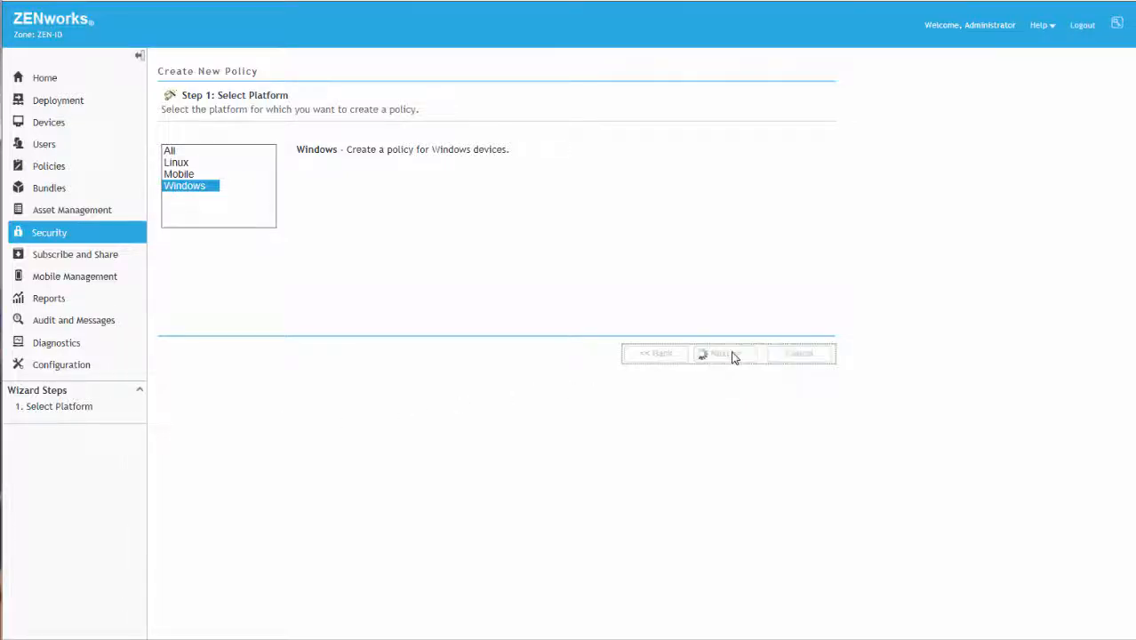
{"action": "left_click", "coordinate": [733, 355]}
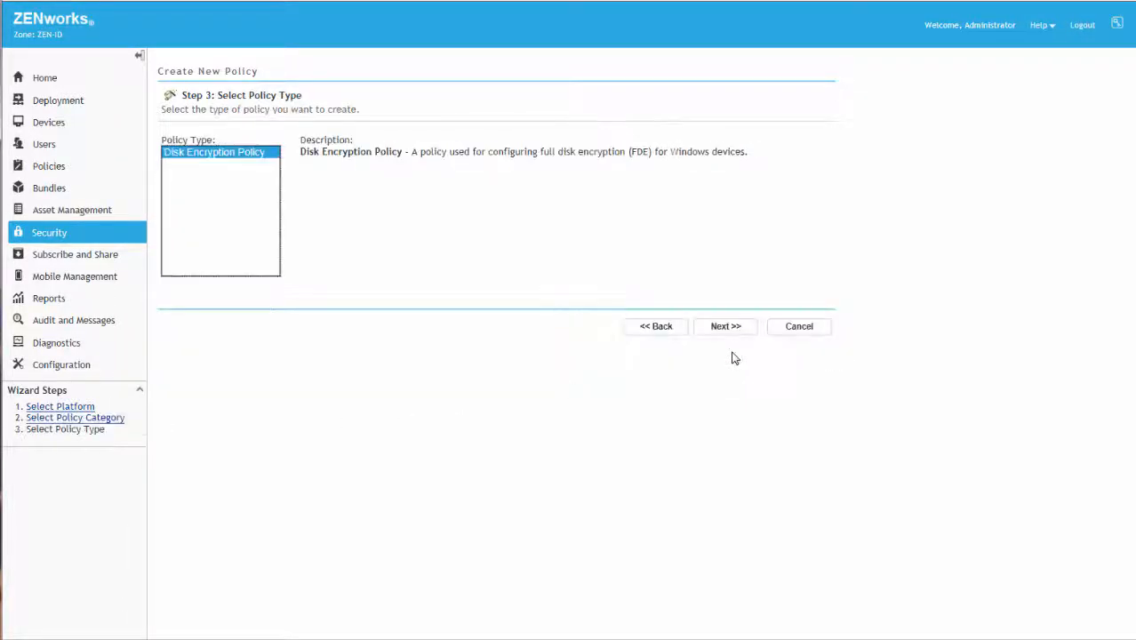
{"action": "left_click", "coordinate": [725, 329]}
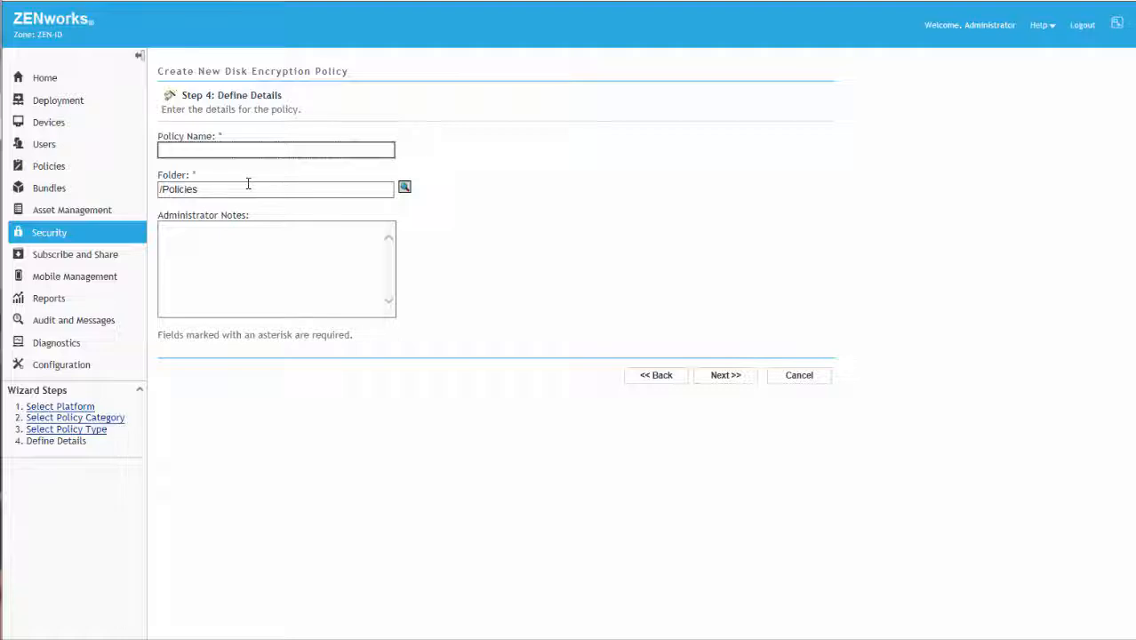
{"action": "type", "text": "D Drive Encryption"}
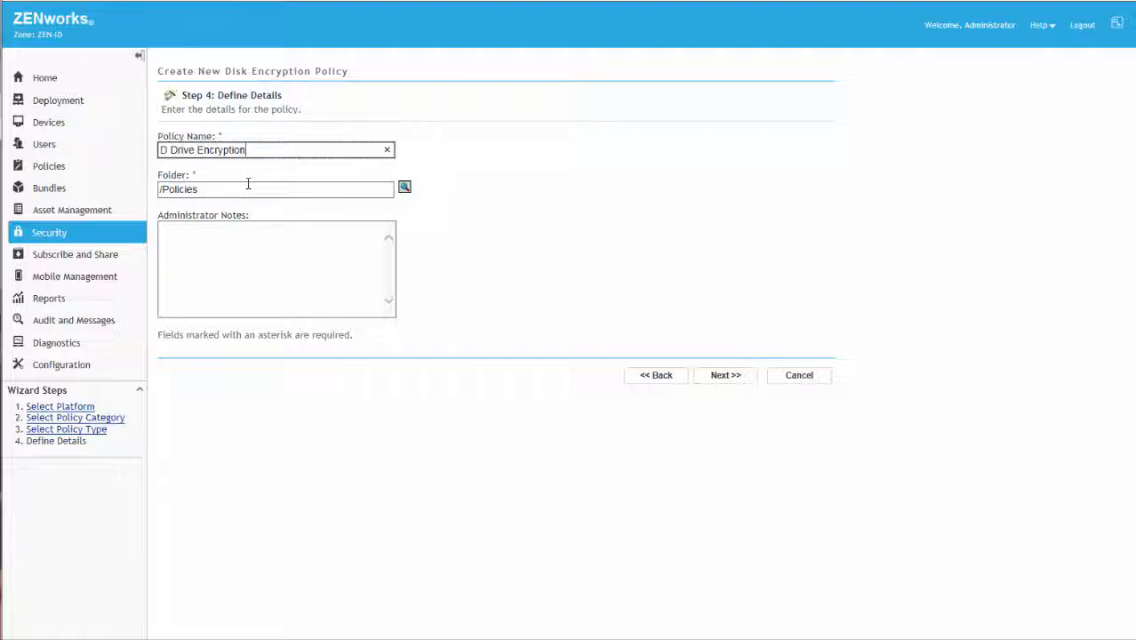
{"action": "left_click", "coordinate": [724, 375]}
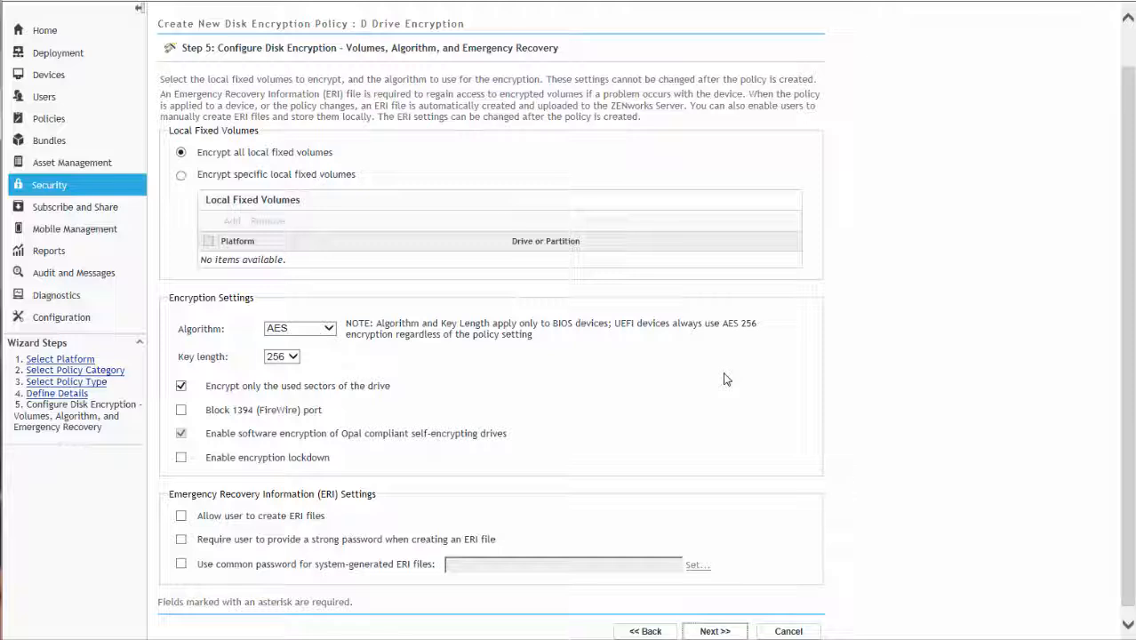
- Limit encryption to specific local fixed volumes, add Windows drive D:, and accept the remaining encryption and ERI settings
{"action": "left_click", "coordinate": [181, 176]}
{"action": "left_click", "coordinate": [233, 221]}
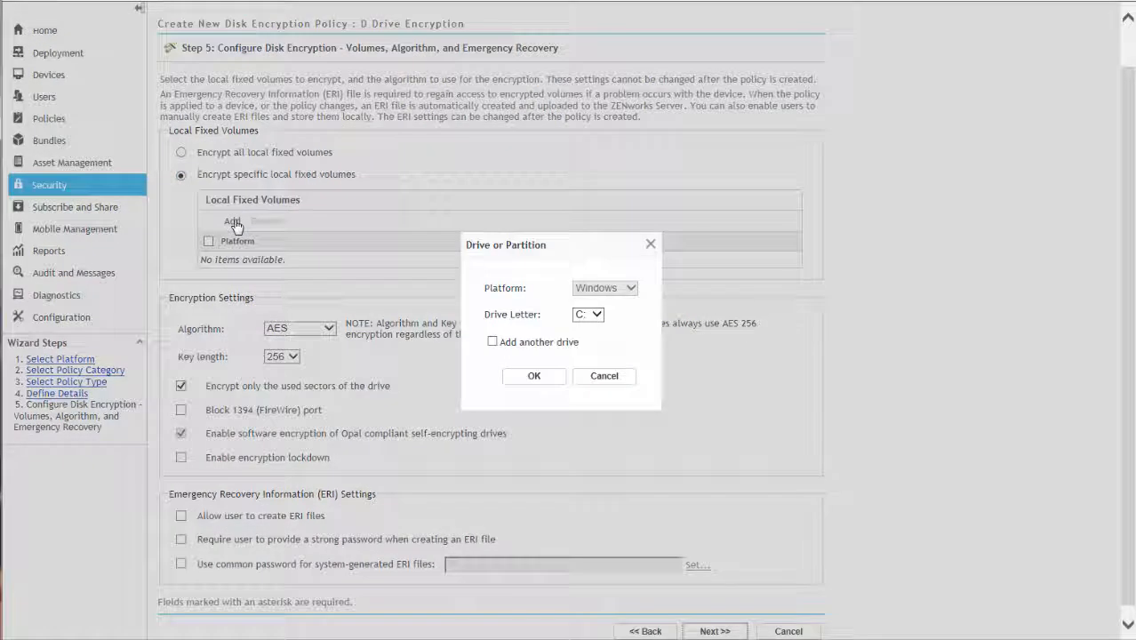
{"action": "left_click", "coordinate": [596, 314]}
{"action": "left_click", "coordinate": [589, 330]}
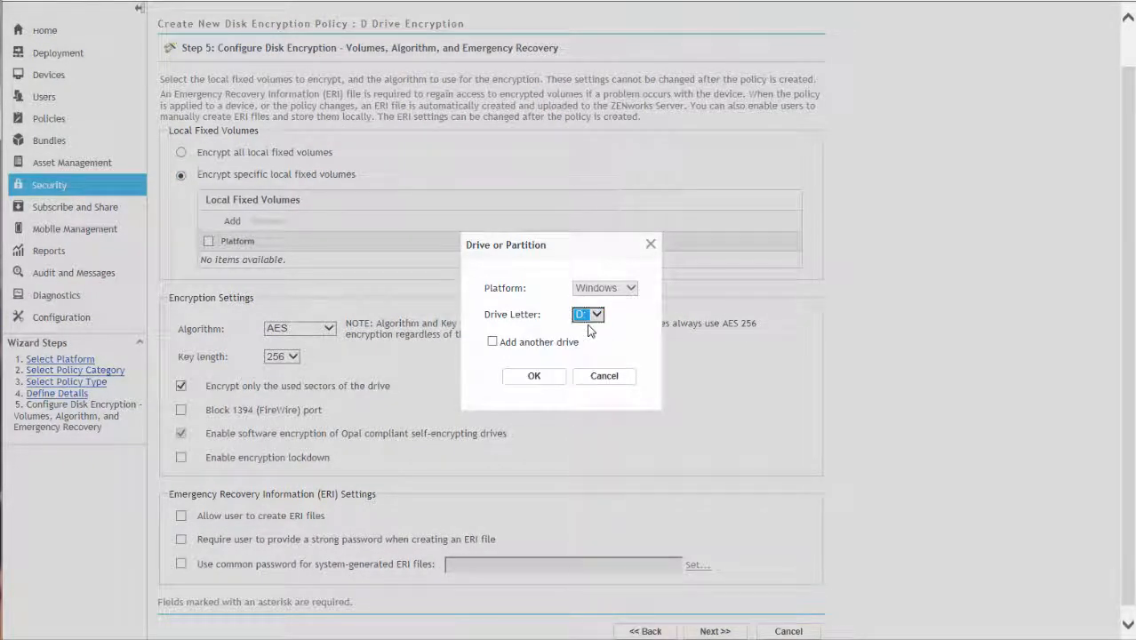
{"action": "left_click", "coordinate": [533, 375]}
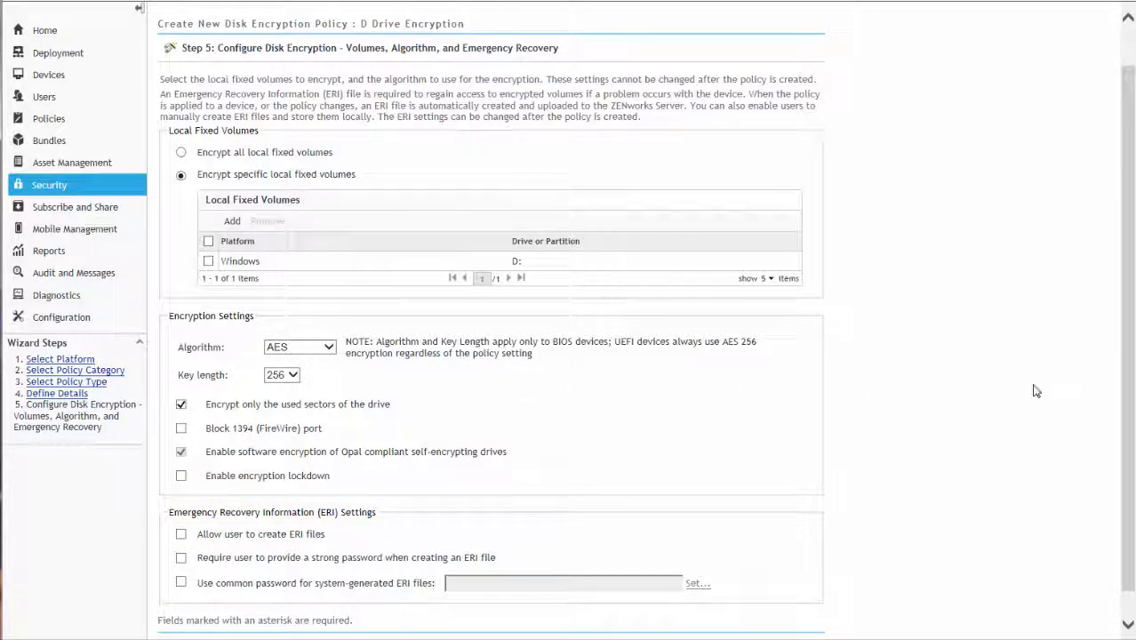
{"action": "scroll", "coordinate": [1127, 391], "scroll_direction": "down", "scroll_amount": 1}
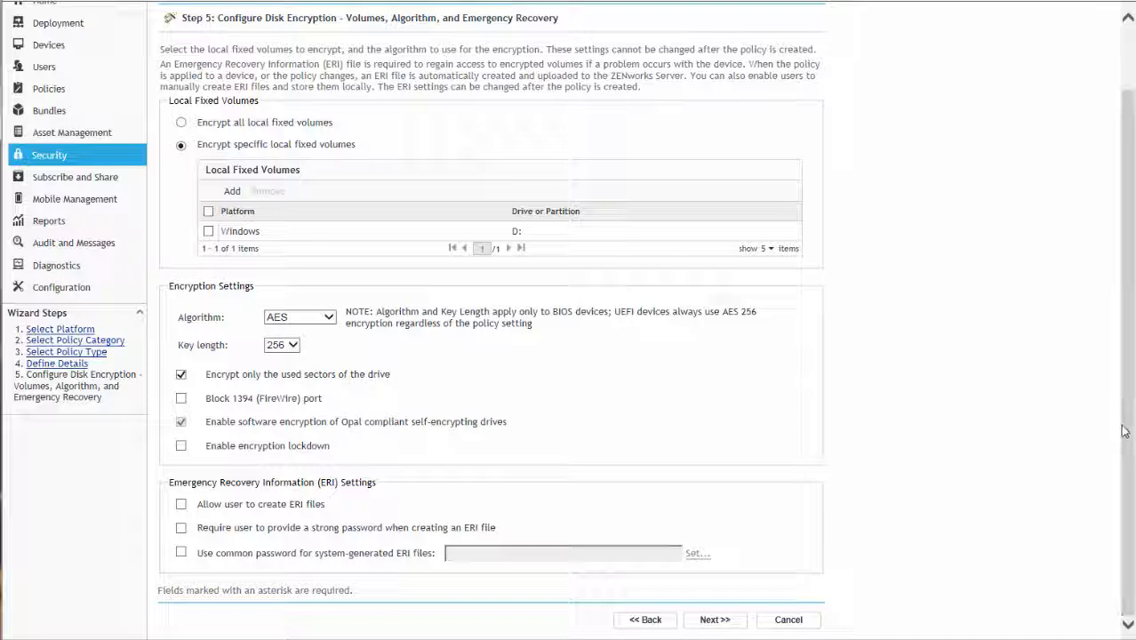
{"action": "left_click", "coordinate": [715, 620]}
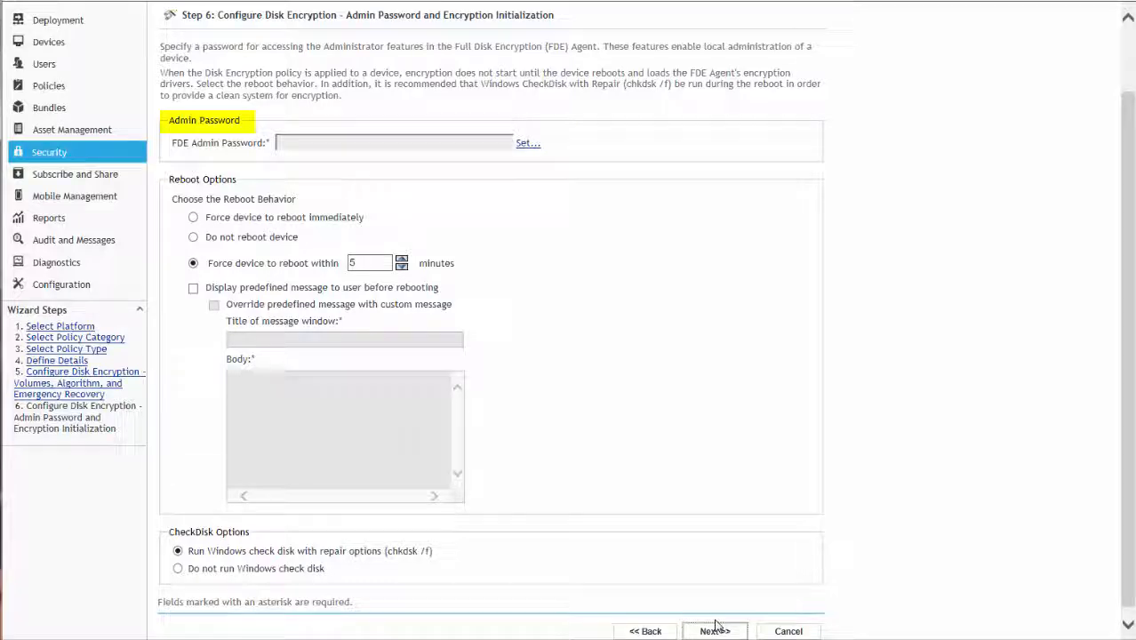
- Set and confirm the FDE admin password, and enable the predefined user message before the encryption reboot
{"action": "left_click", "coordinate": [527, 144]}
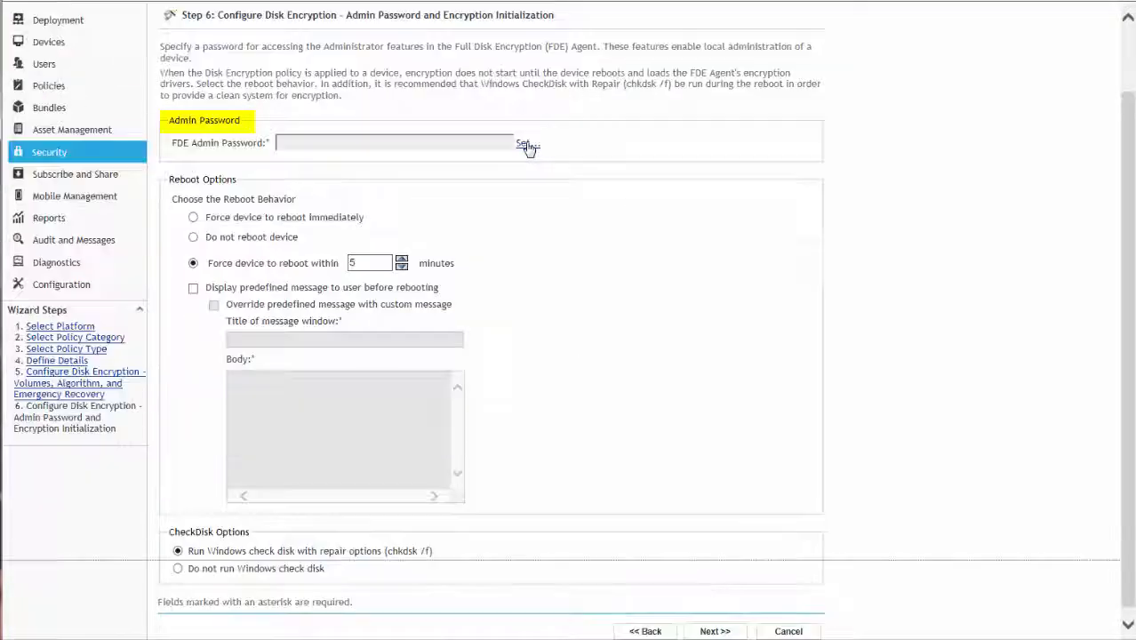
{"action": "type", "text": "••••••"}
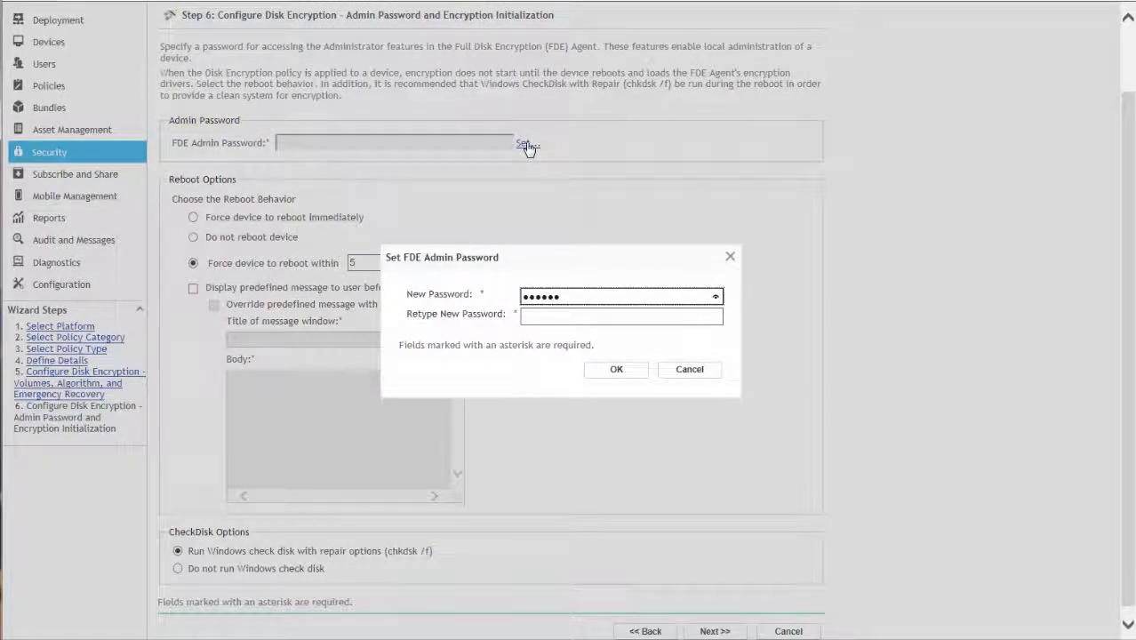
{"action": "key", "text": "Tab"}
{"action": "type", "text": "••••••"}
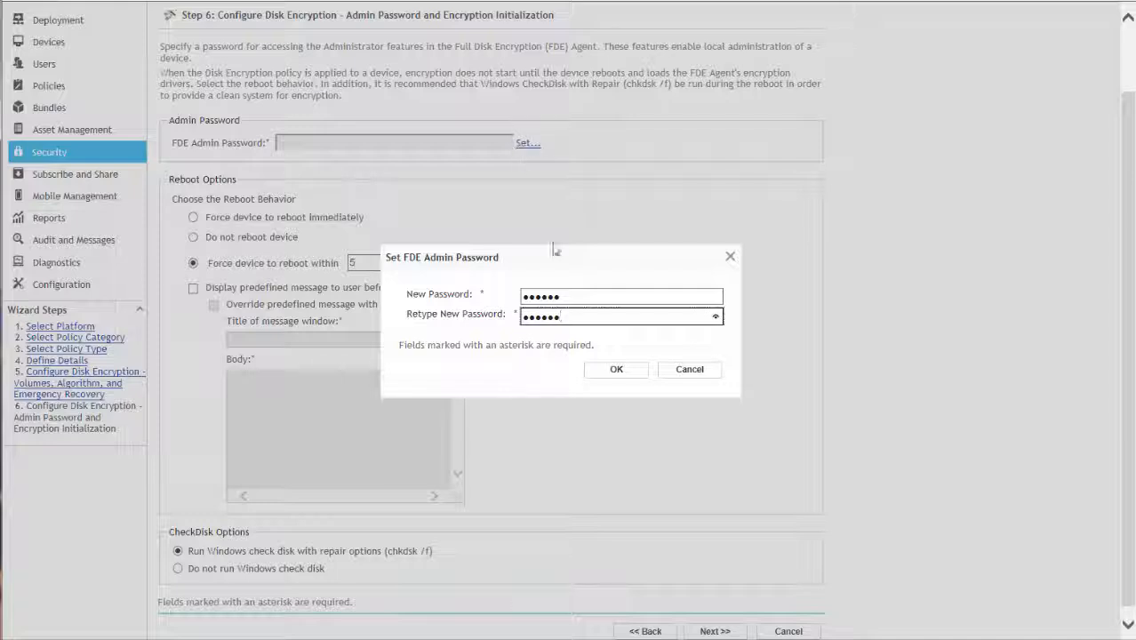
{"action": "left_click", "coordinate": [601, 371]}
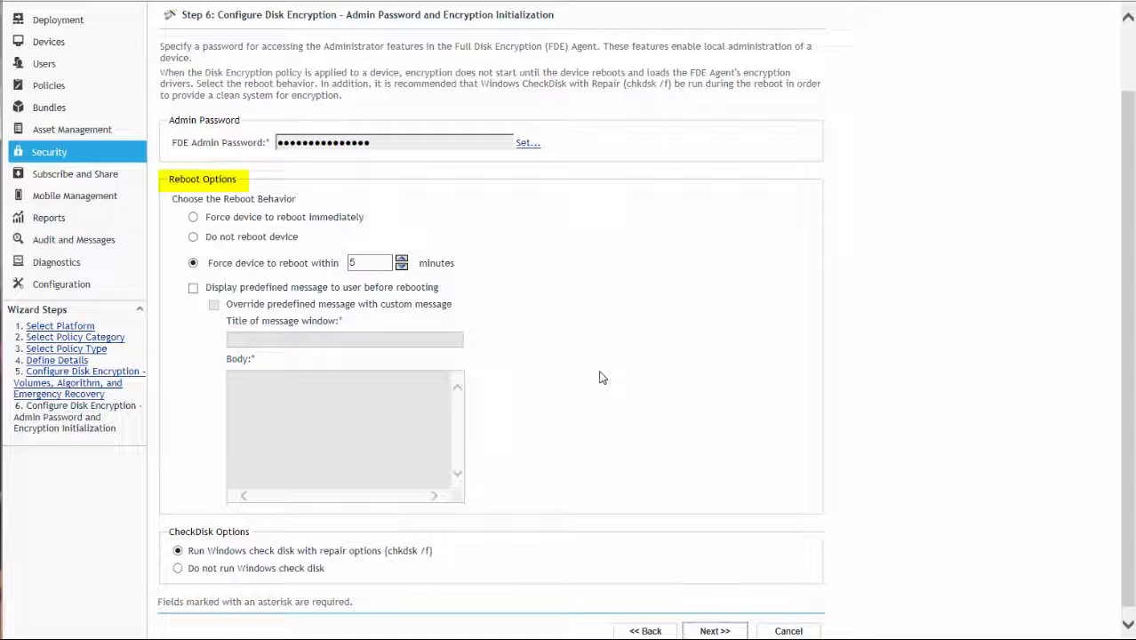
{"action": "left_click", "coordinate": [194, 289]}
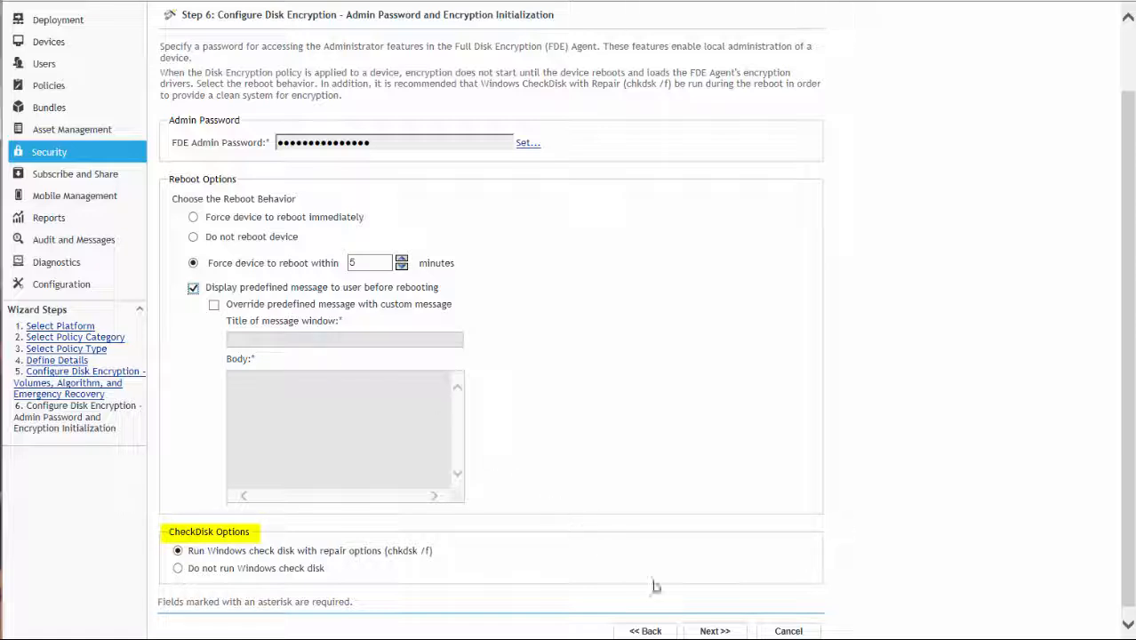
{"action": "left_click", "coordinate": [715, 631]}
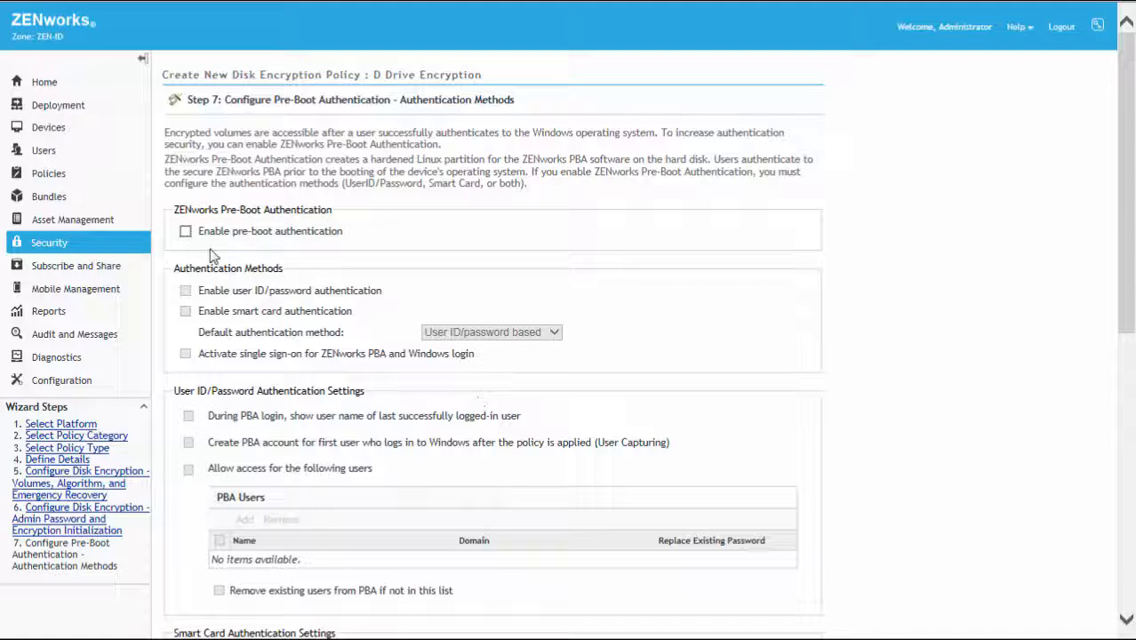
- Enable pre-boot authentication with the user ID/password method
{"action": "left_click", "coordinate": [185, 232]}
{"action": "left_click", "coordinate": [186, 293]}
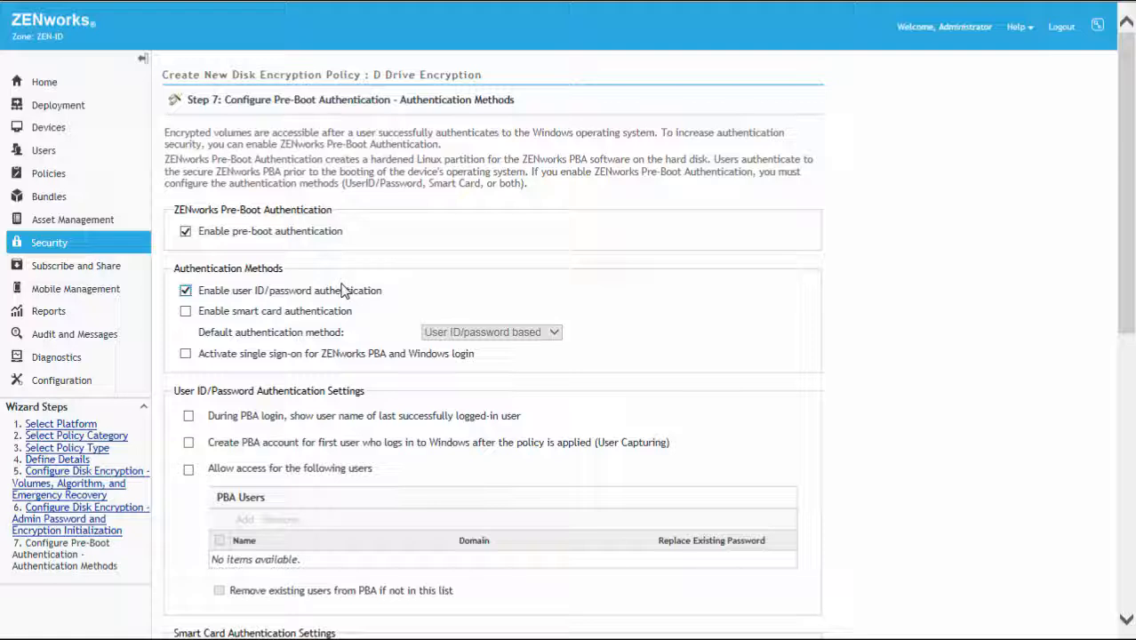
{"action": "left_click", "coordinate": [186, 311]}
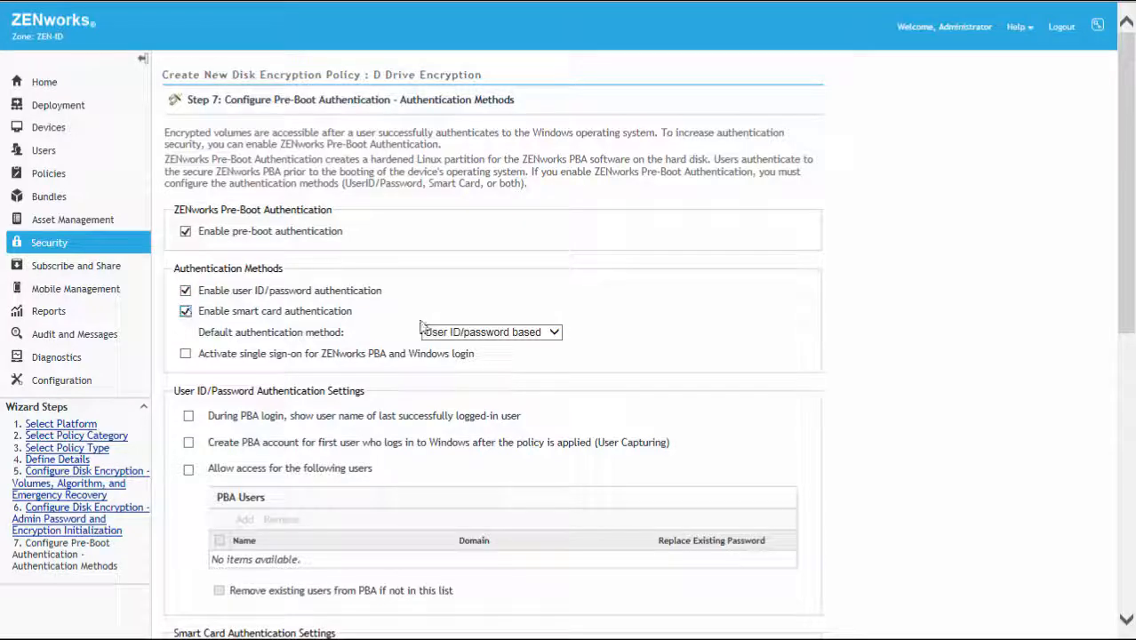
{"action": "left_click", "coordinate": [553, 331]}
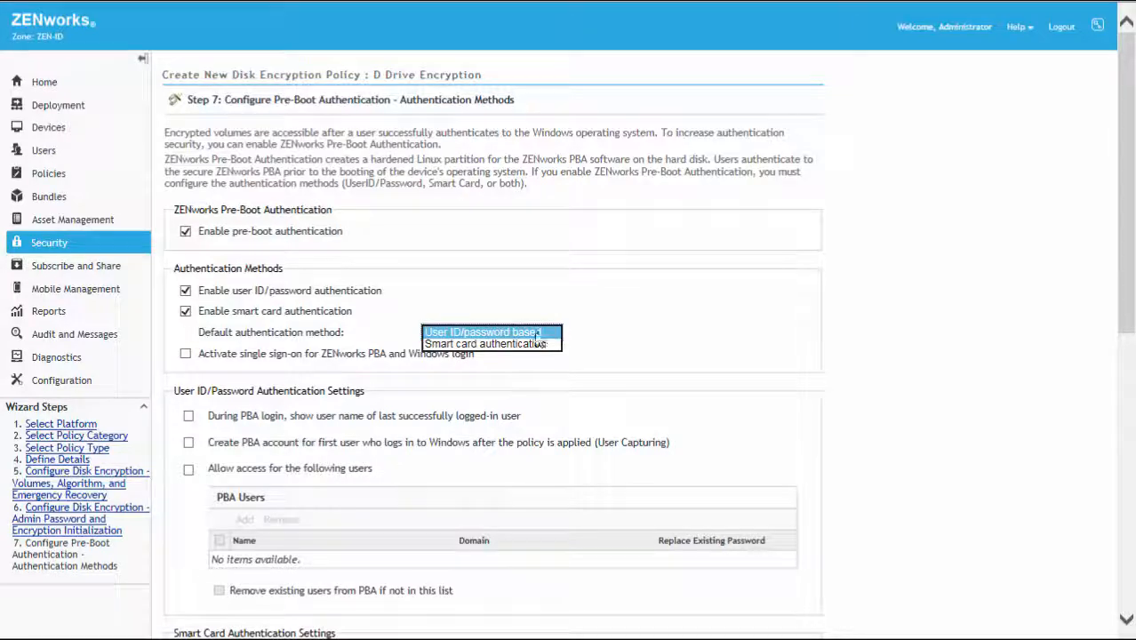
{"action": "left_click", "coordinate": [186, 312]}
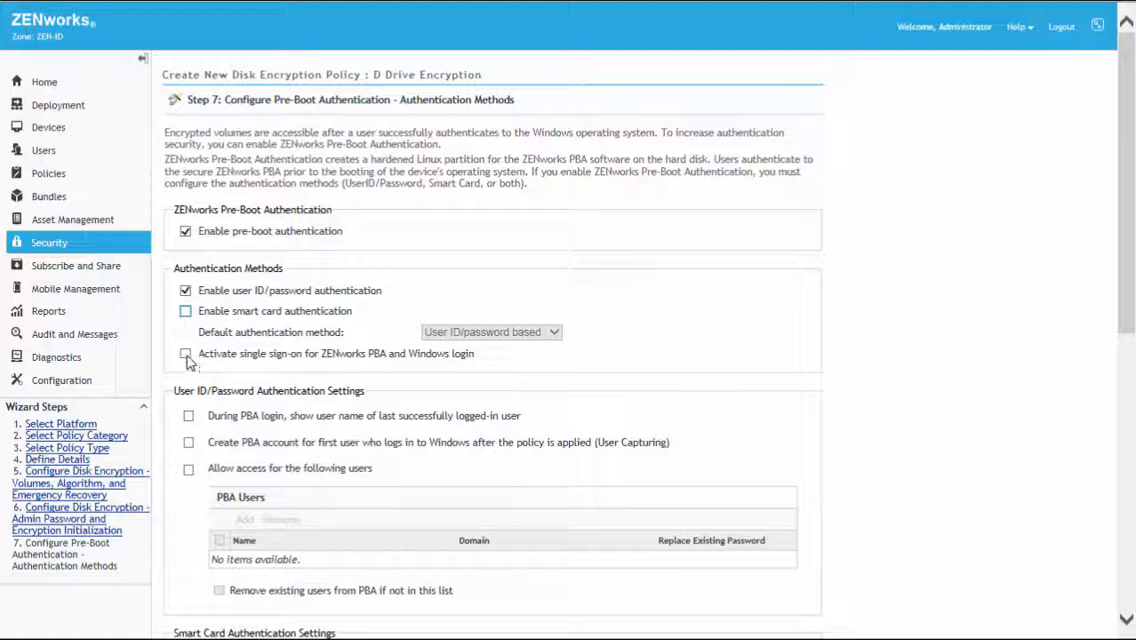
- Enable creating a PBA account for the first user who logs in to Windows, and accept the authentication methods
{"action": "left_click", "coordinate": [186, 355]}
{"action": "left_click", "coordinate": [188, 449]}
{"action": "left_click_drag", "start_coordinate": [1125, 331], "coordinate": [1125, 604]}
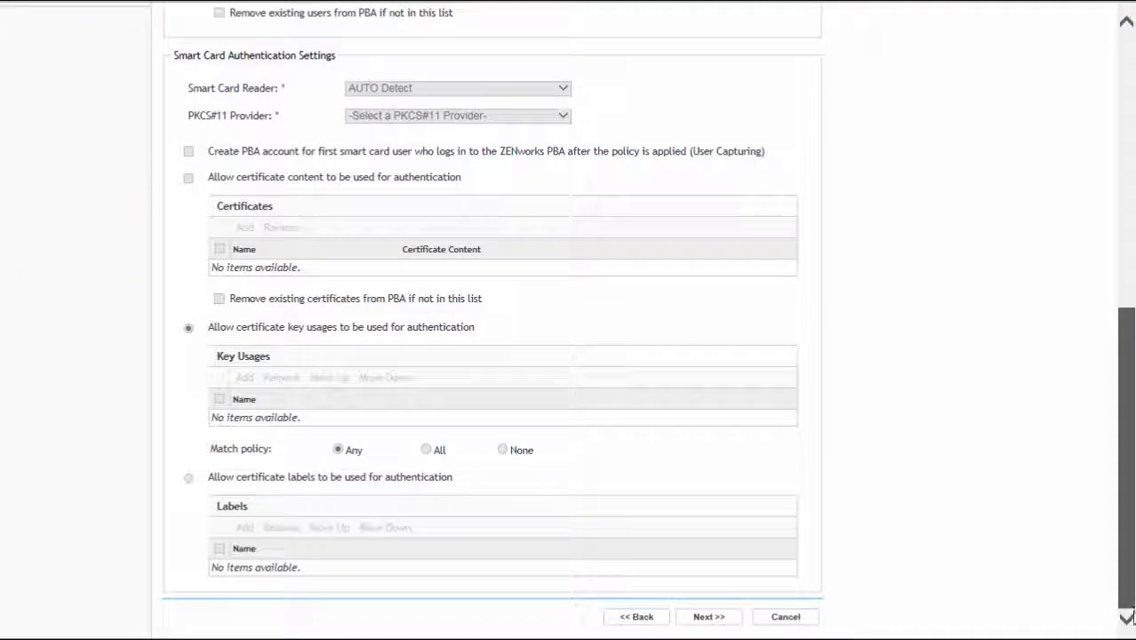
{"action": "left_click", "coordinate": [718, 618]}
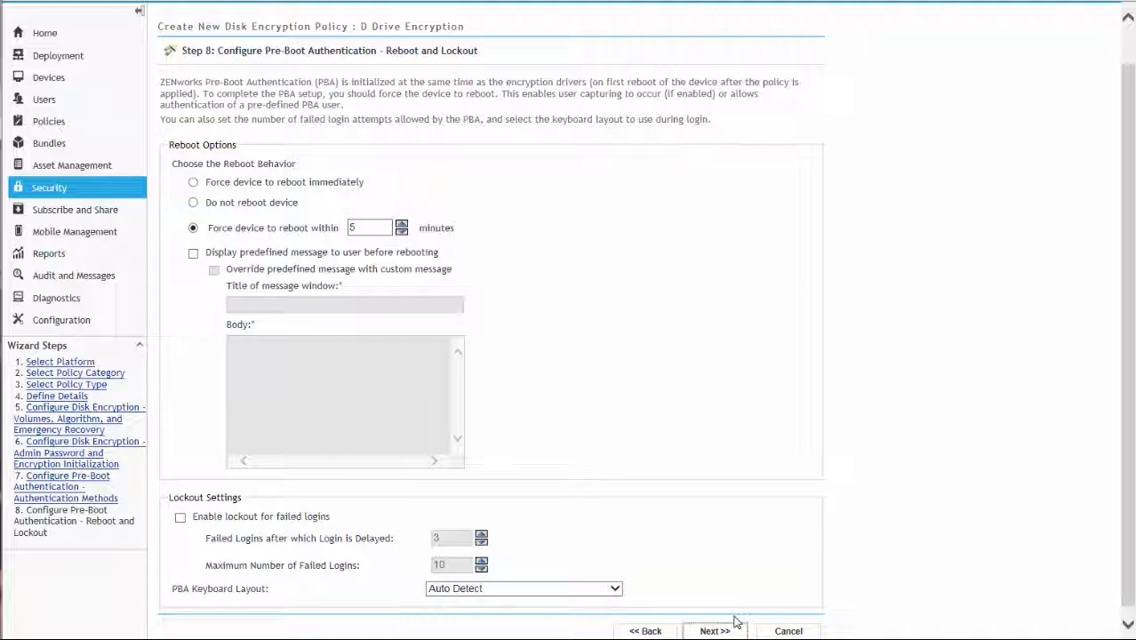
- Enable the predefined user message before the pre-boot authentication reboot, and accept the default DMI settings after viewing them
{"action": "left_click", "coordinate": [193, 254]}
{"action": "left_click", "coordinate": [718, 631]}
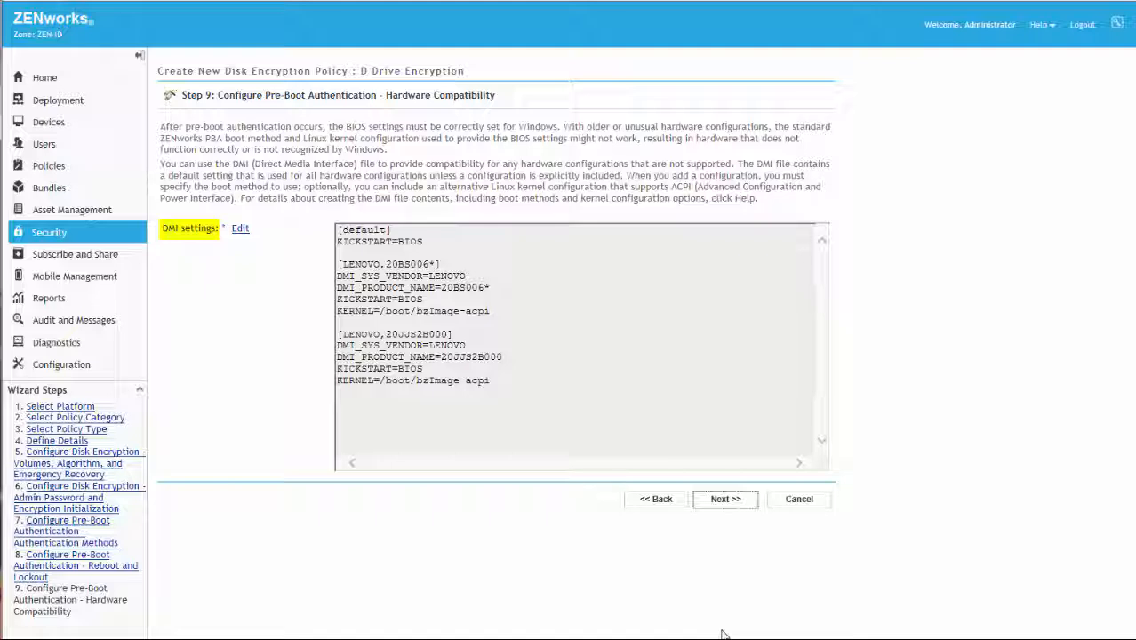
{"action": "left_click", "coordinate": [240, 228]}
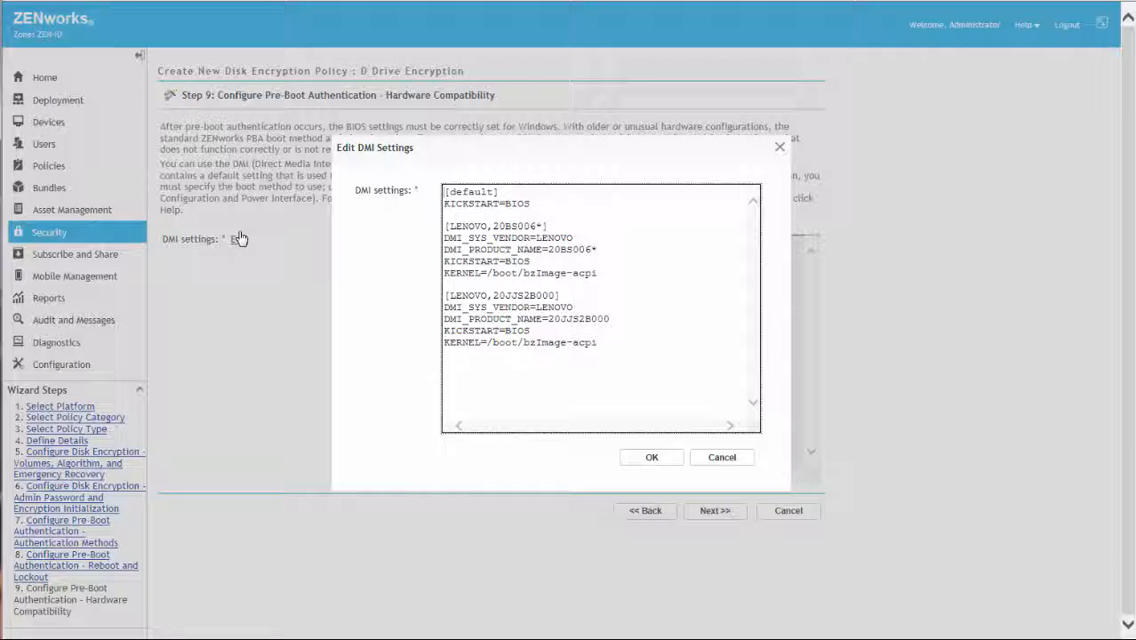
{"action": "left_click", "coordinate": [718, 457]}
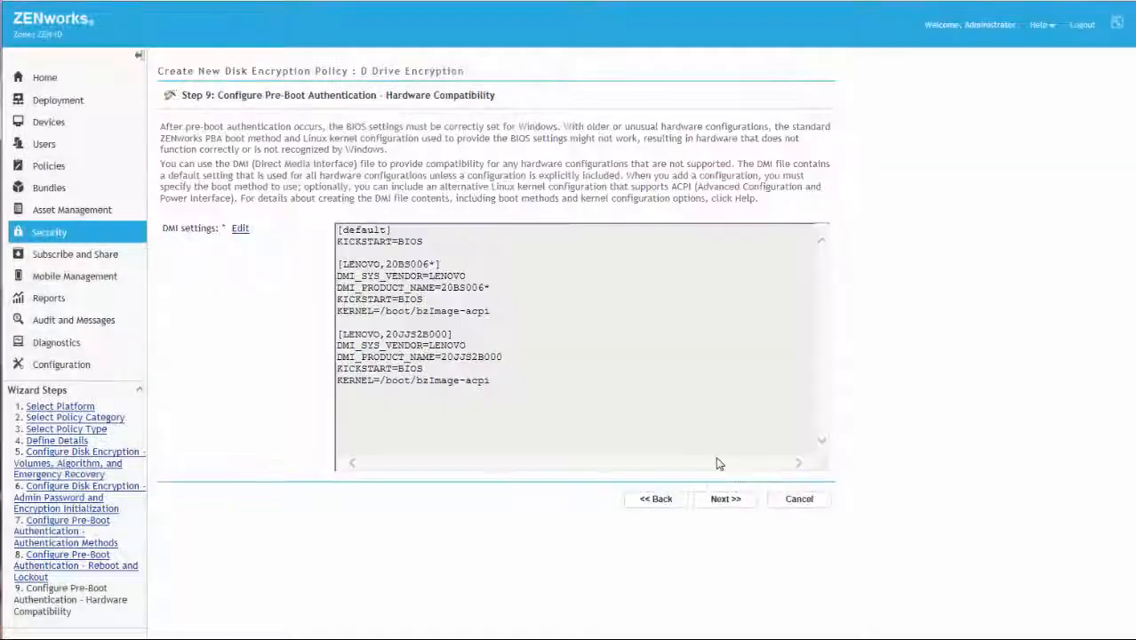
{"action": "left_click", "coordinate": [725, 499]}
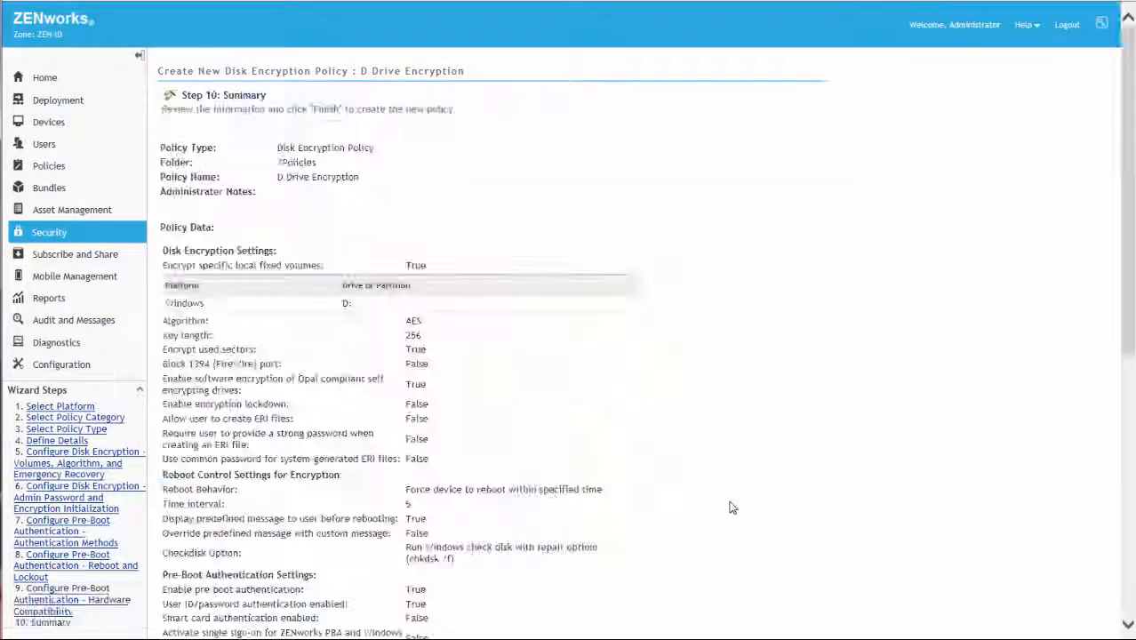
- Review the policy summary and finish creating the policy as a sandbox
{"action": "scroll", "coordinate": [731, 508], "scroll_direction": "down", "scroll_amount": 10}
{"action": "mouse_move", "coordinate": [1127, 454]}
{"action": "left_mouse_down"}
{"action": "mouse_move", "coordinate": [1118, 305]}
{"action": "mouse_move", "coordinate": [1121, 455]}
{"action": "left_mouse_up"}
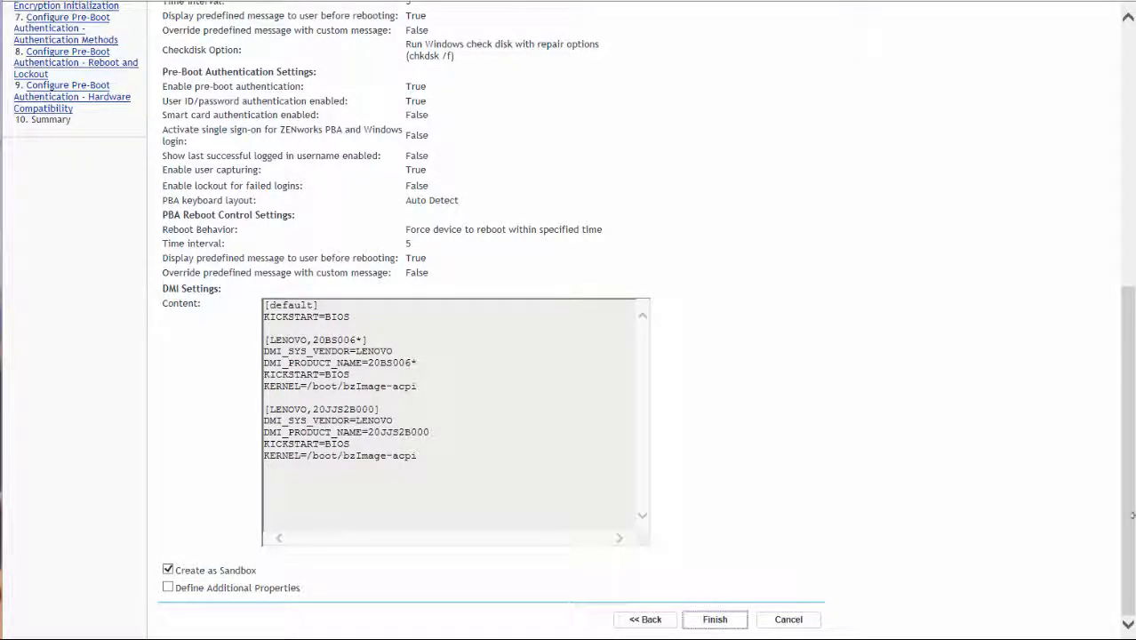
{"action": "left_click", "coordinate": [713, 622]}
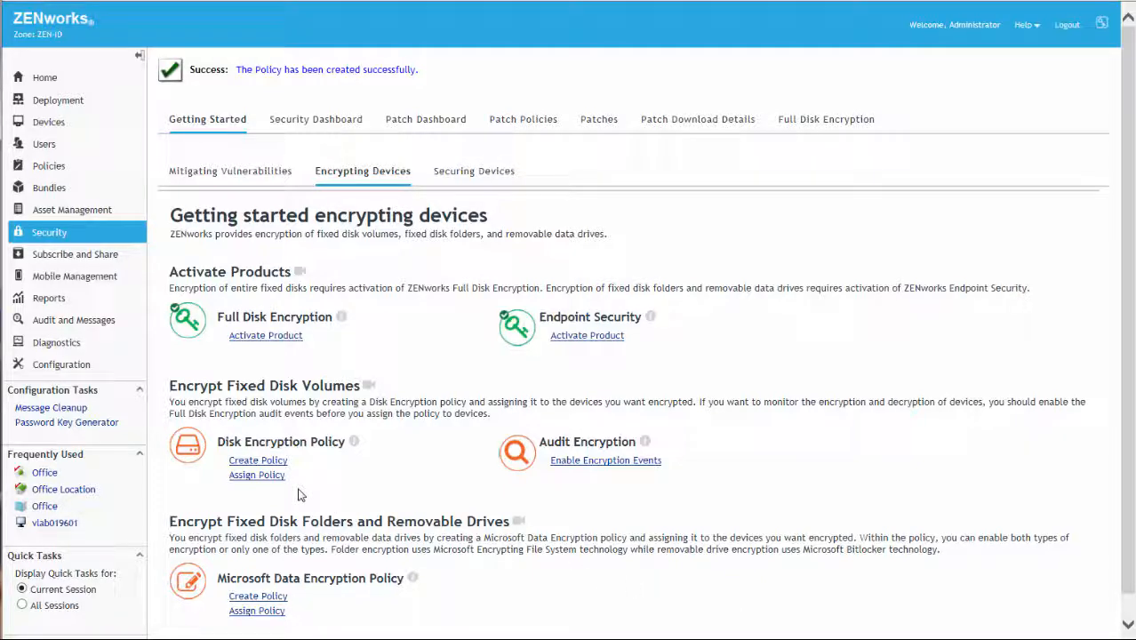
- Start a disk encryption policy assignment and add the vlab workstation from the Workstations folder as the target device
{"action": "left_click", "coordinate": [256, 475]}
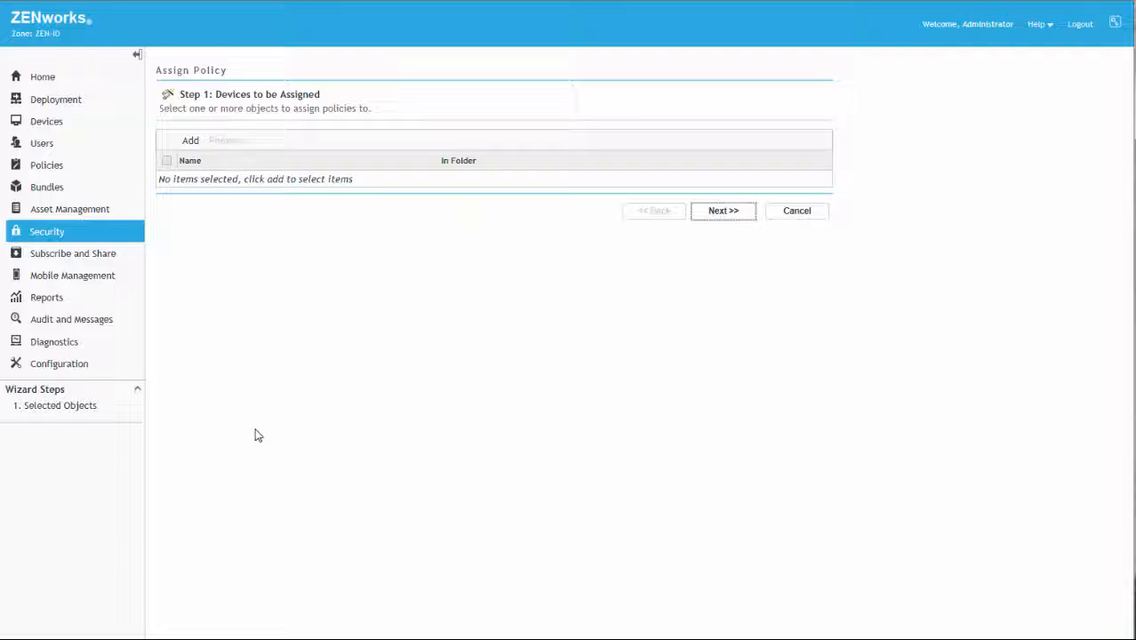
{"action": "left_click", "coordinate": [190, 142]}
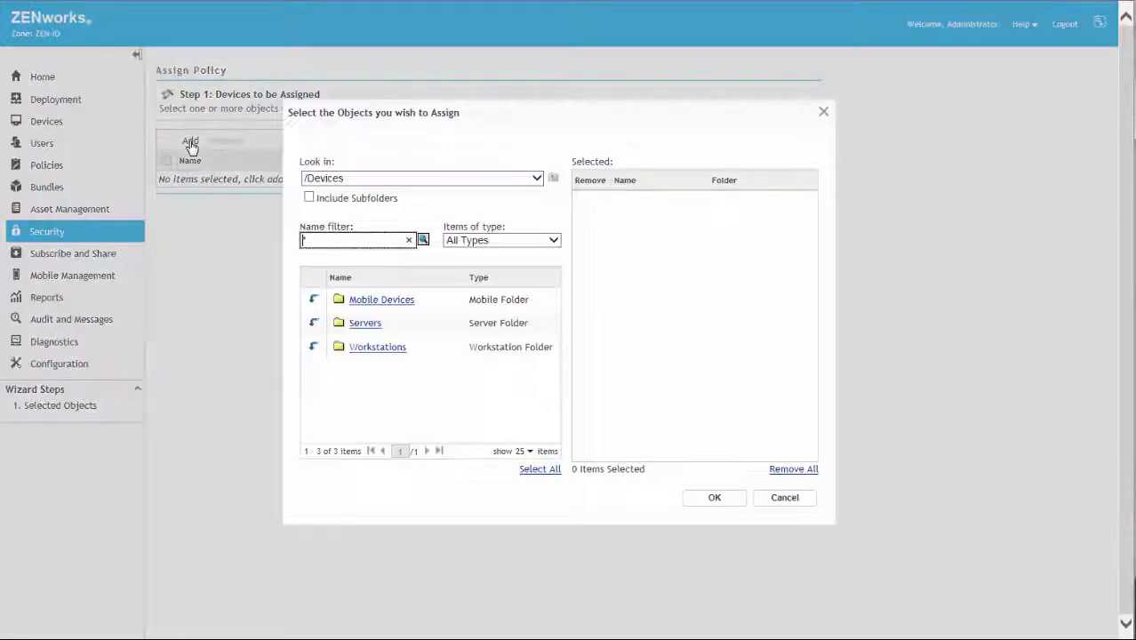
{"action": "left_click", "coordinate": [312, 349]}
{"action": "left_click", "coordinate": [438, 461]}
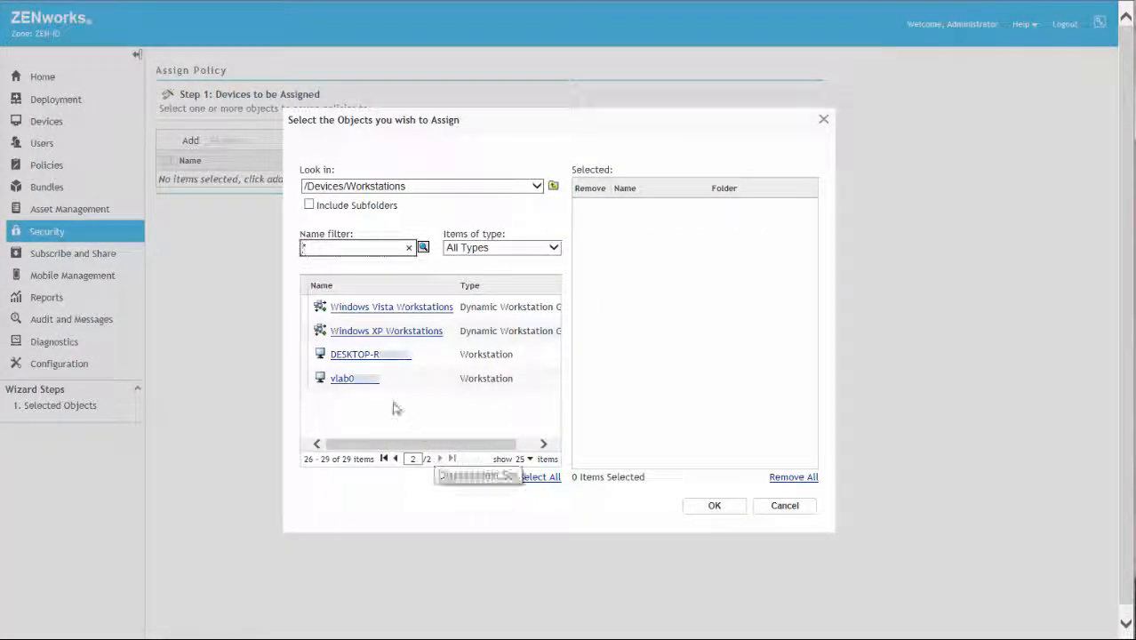
{"action": "left_click", "coordinate": [368, 383]}
{"action": "left_click", "coordinate": [713, 505]}
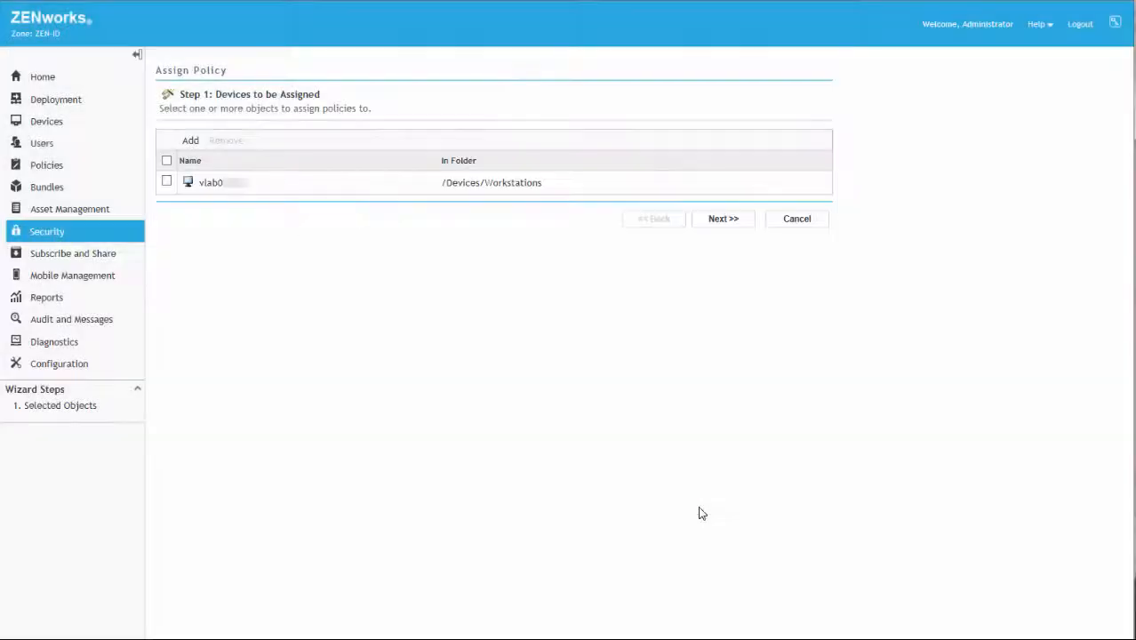
- Select the D Drive Encryption policy for the assignment, enforce policies immediately on all assigned devices, and finish the assignment
{"action": "left_click", "coordinate": [722, 219]}
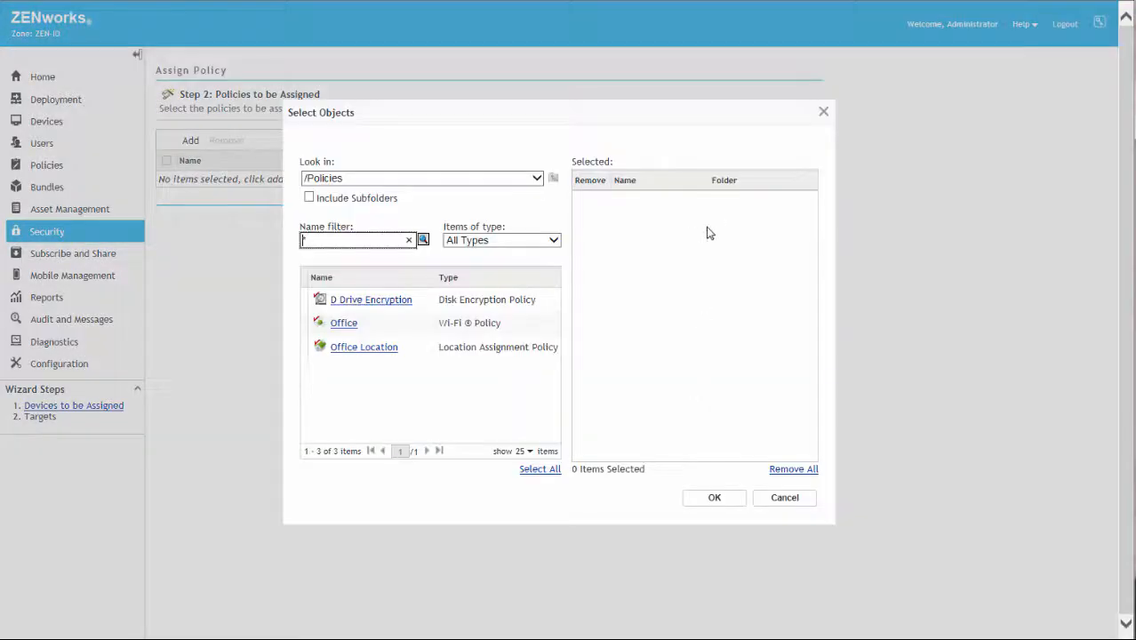
{"action": "left_click", "coordinate": [388, 301]}
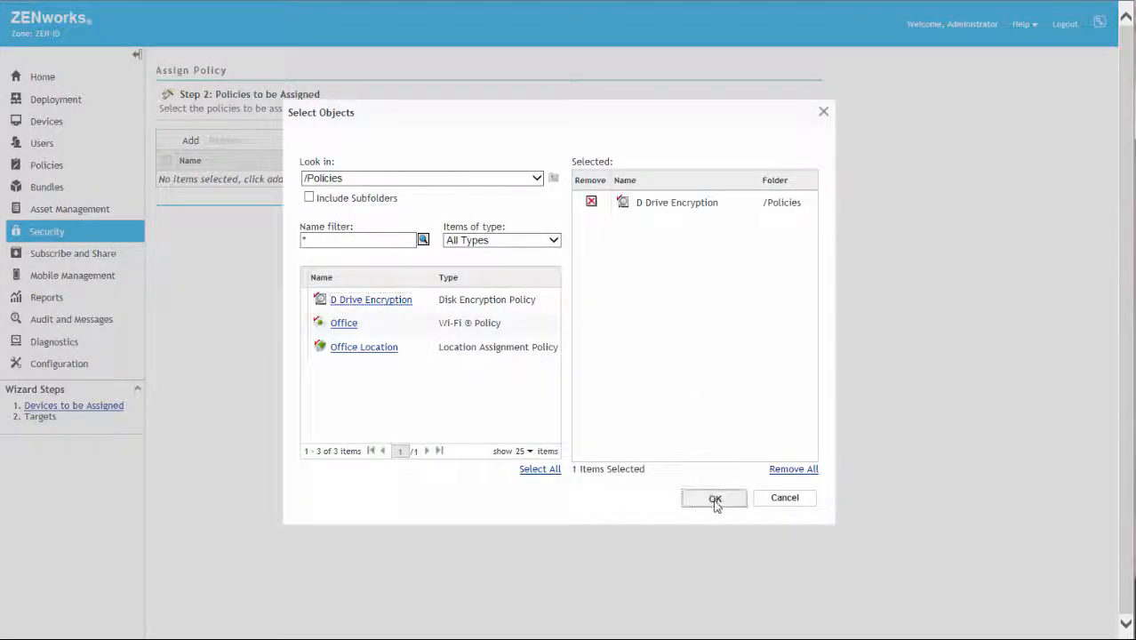
{"action": "left_click", "coordinate": [714, 497]}
{"action": "left_click", "coordinate": [722, 232]}
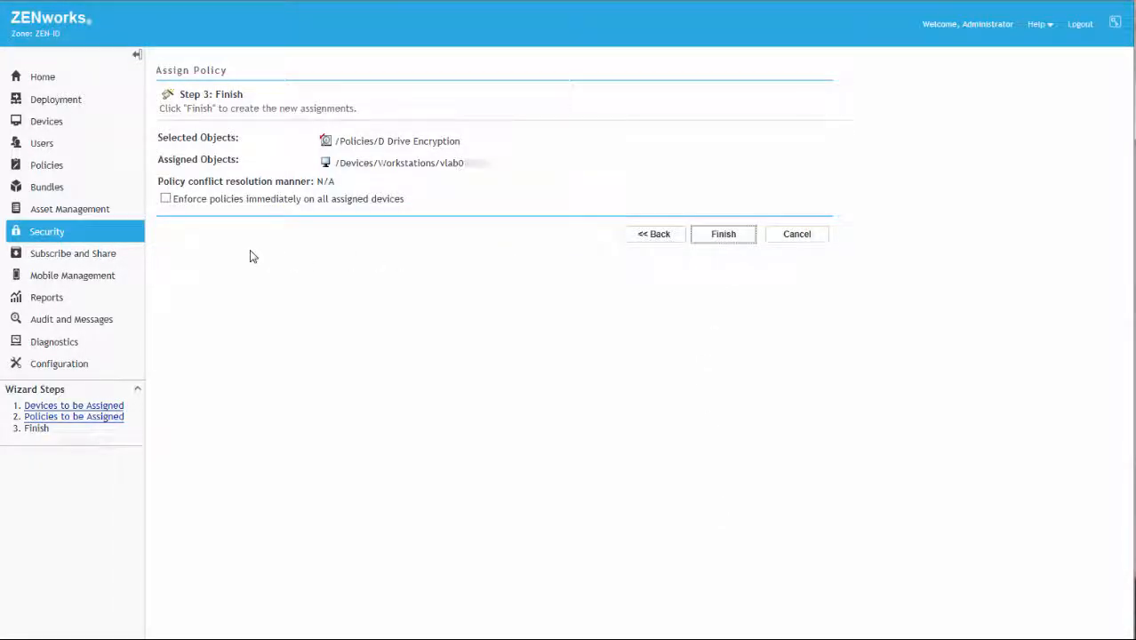
{"action": "left_click", "coordinate": [166, 199]}
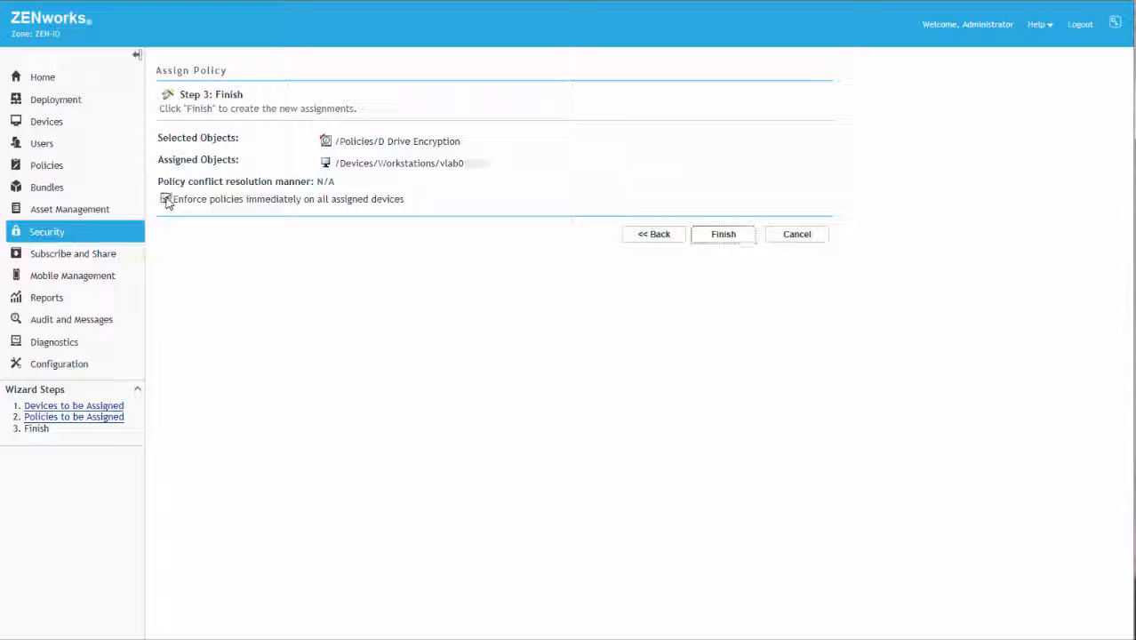
{"action": "left_click", "coordinate": [721, 233]}
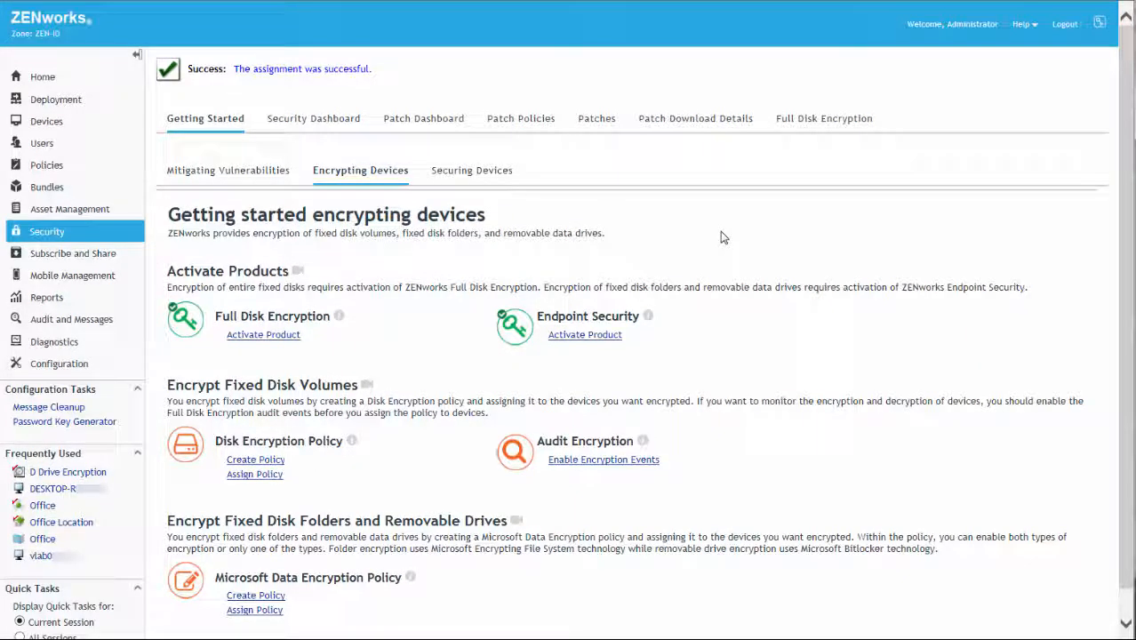
- Start adding agent audit events for encryption and select the whole Full Disk Encryption event group
{"action": "left_click", "coordinate": [587, 461]}
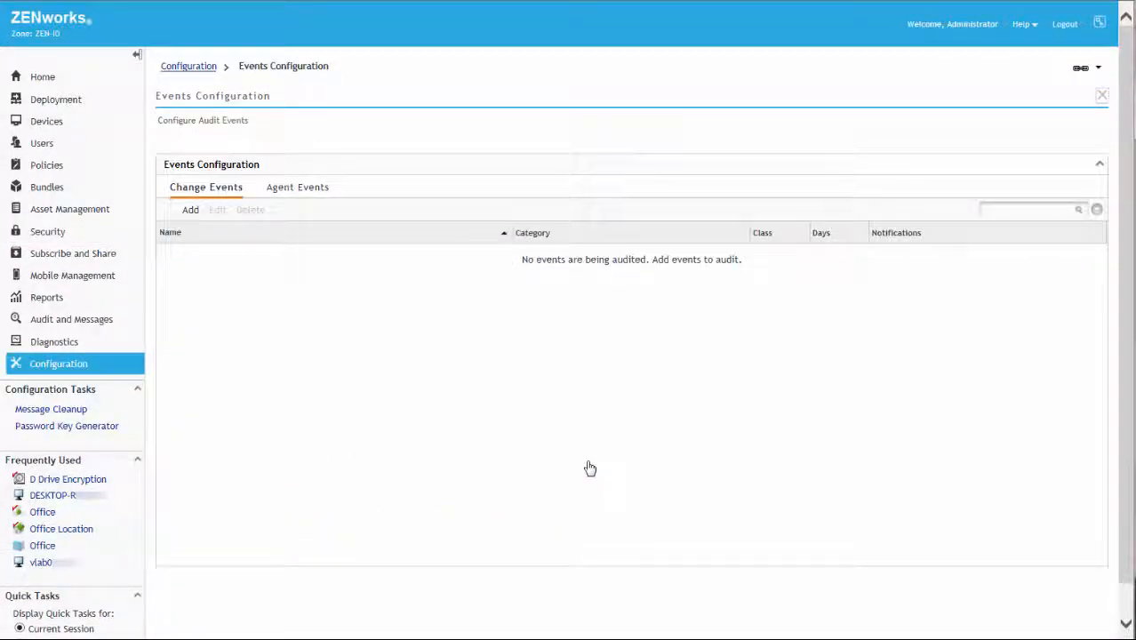
{"action": "left_click", "coordinate": [288, 188]}
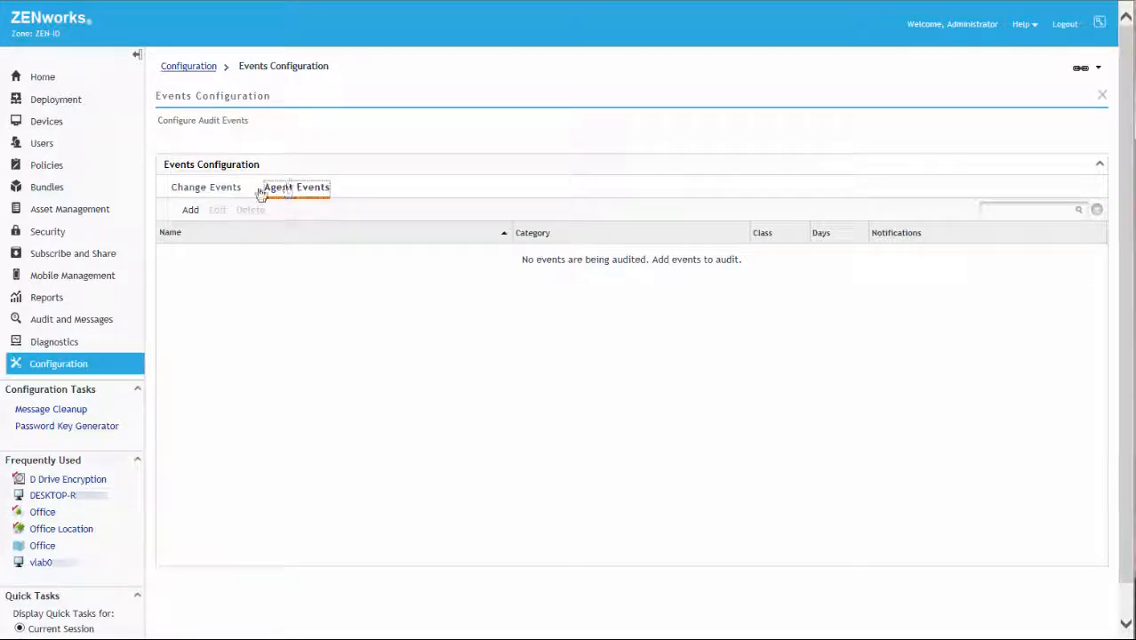
{"action": "left_click", "coordinate": [190, 211]}
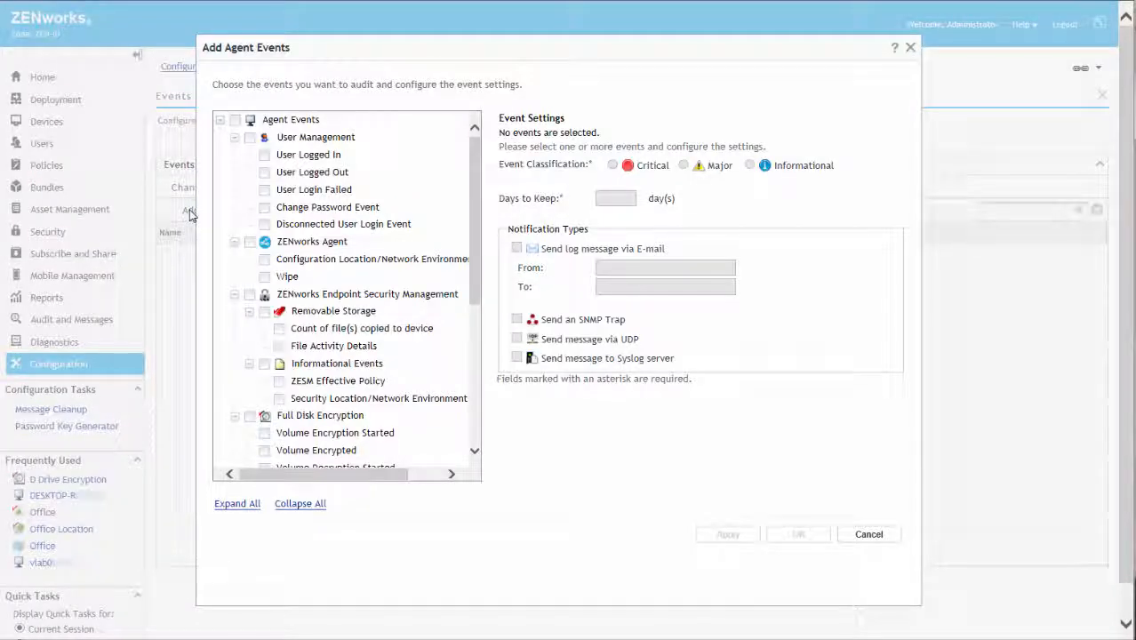
{"action": "left_click", "coordinate": [249, 415]}
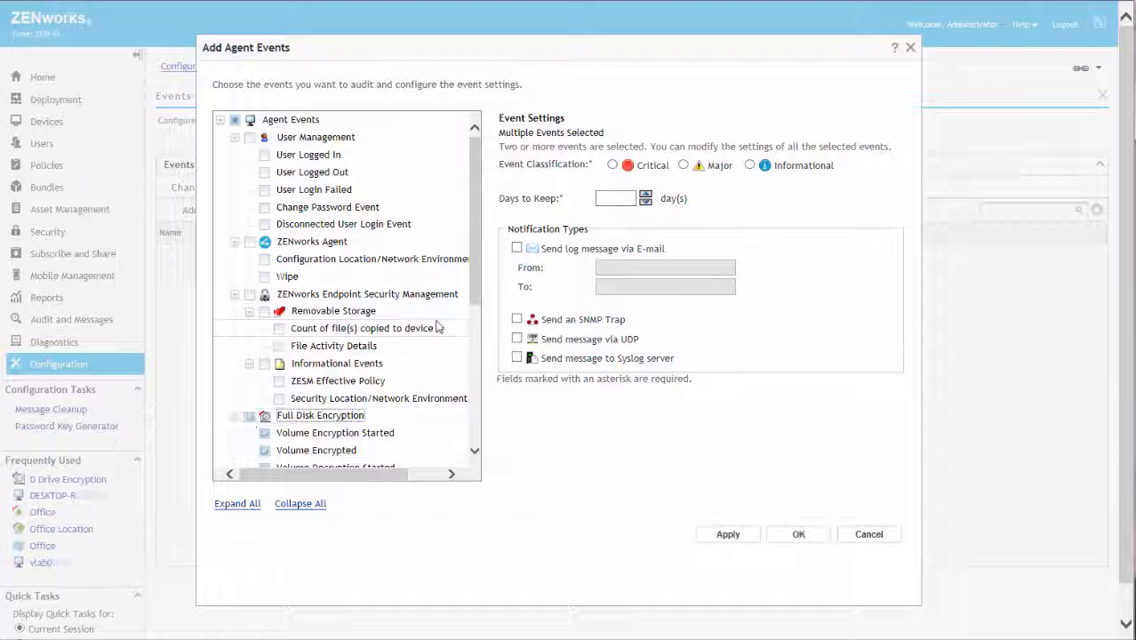
{"action": "left_click_drag", "start_coordinate": [475, 295], "coordinate": [484, 352]}
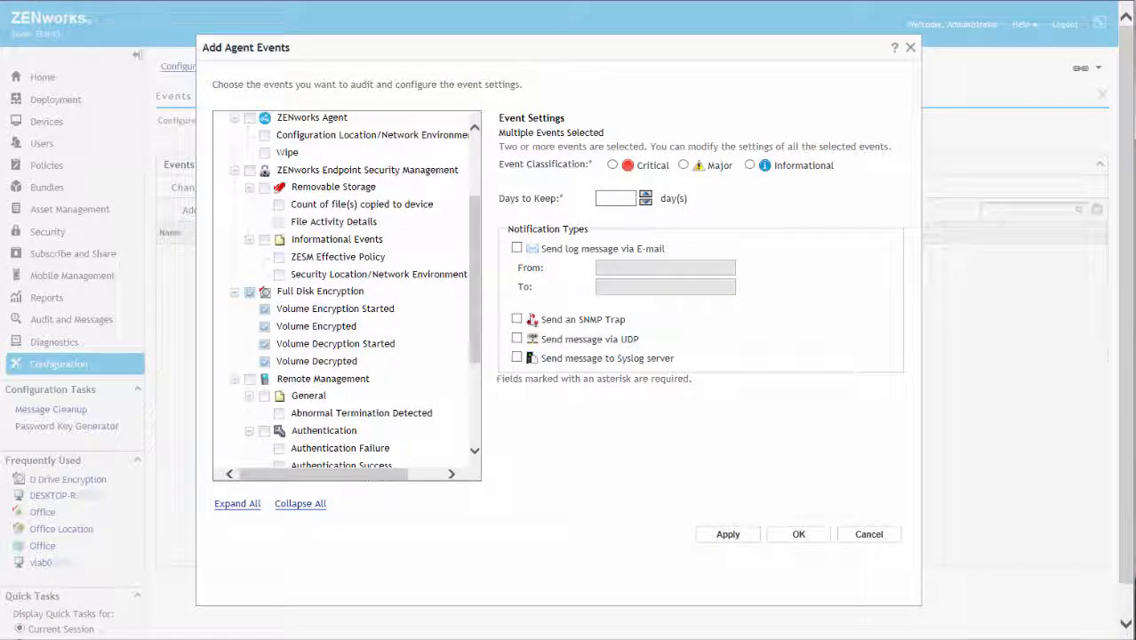
- Classify the selected events as Major, keep them for 7 days with messages sent to the Syslog server, and add them
{"action": "left_click", "coordinate": [682, 165]}
{"action": "left_click", "coordinate": [619, 199]}
{"action": "type", "text": "7"}
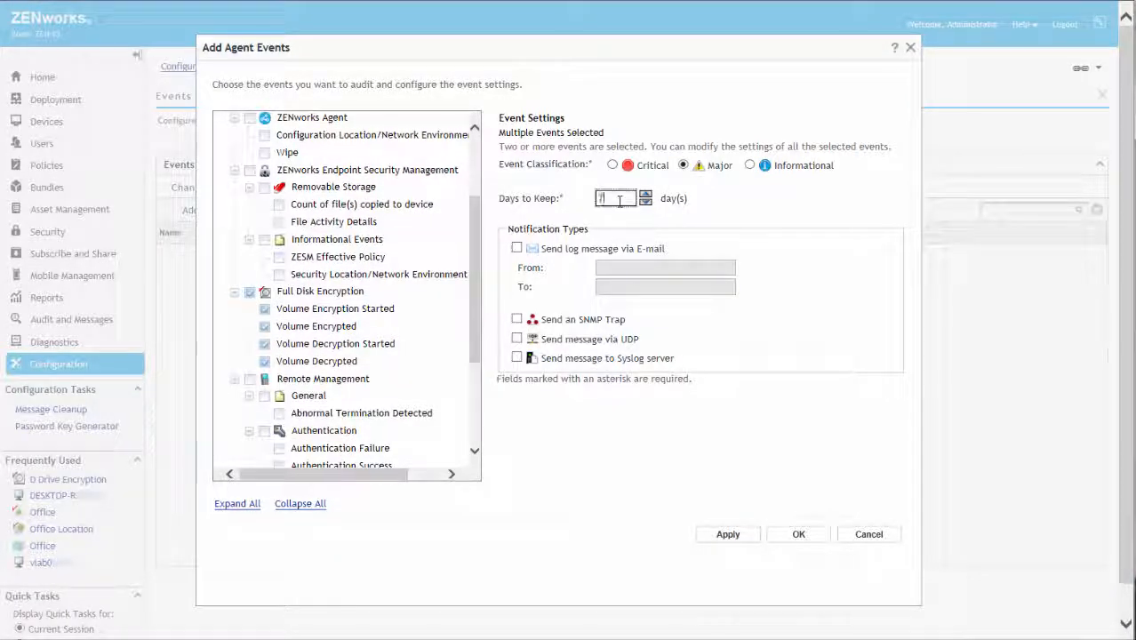
{"action": "left_click", "coordinate": [516, 357]}
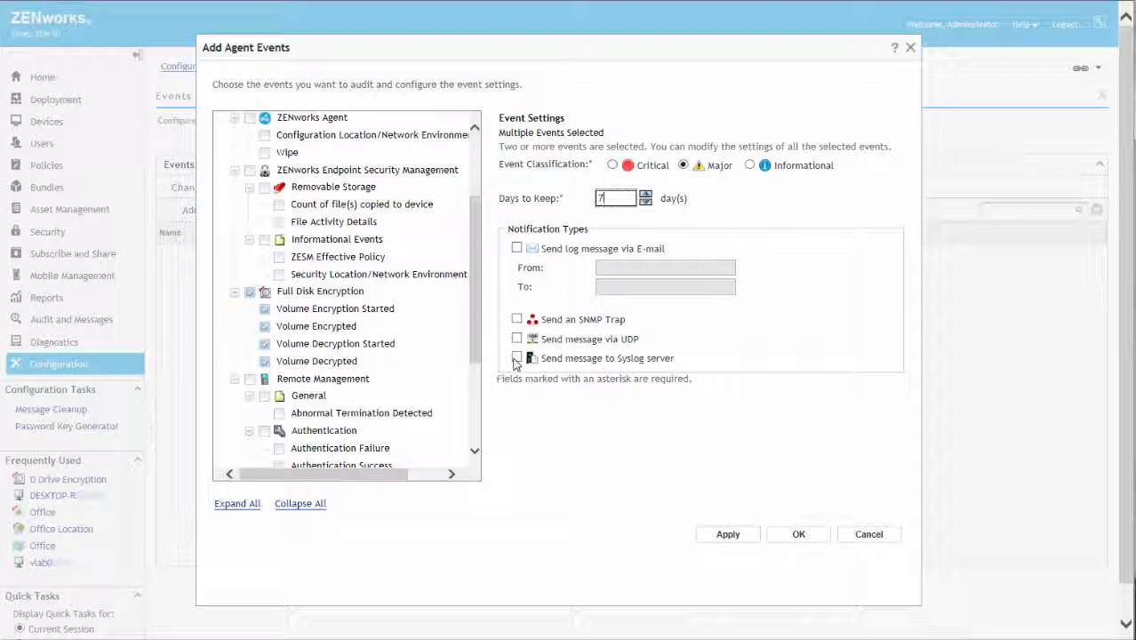
{"action": "left_click", "coordinate": [799, 535]}
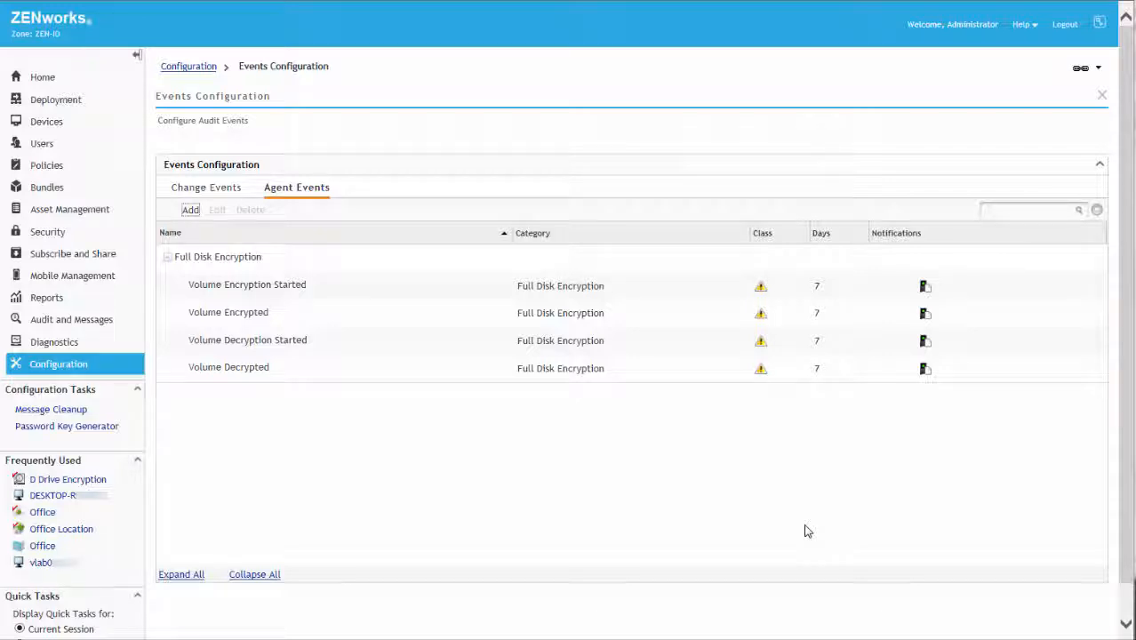
- Publish the D Drive Encryption policy's sandbox as a new version
{"action": "left_click", "coordinate": [40, 166]}
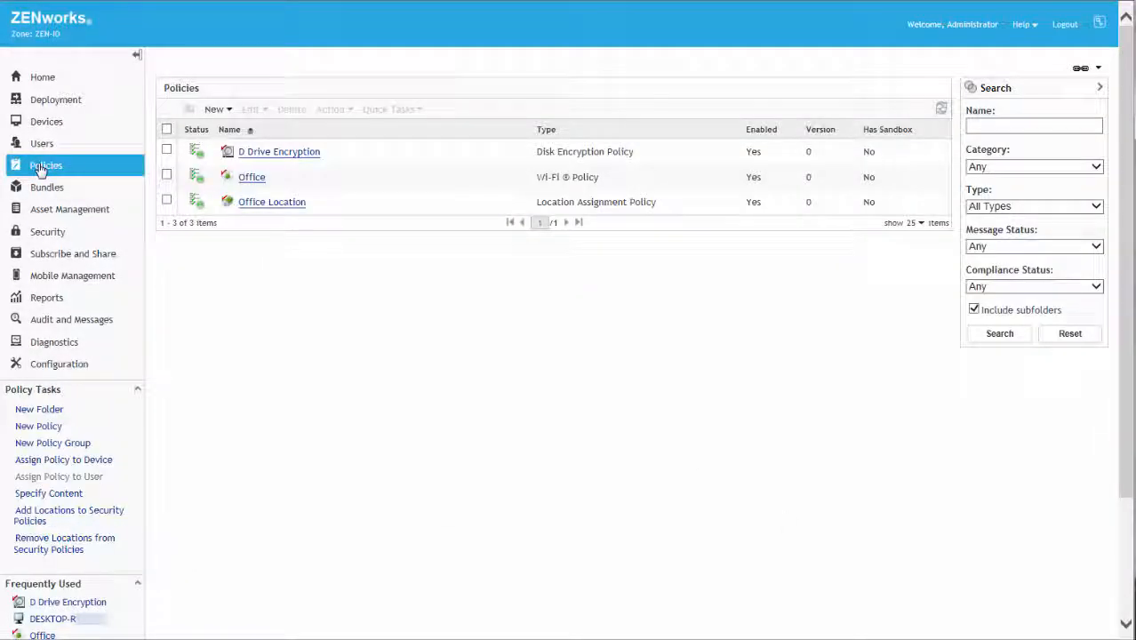
{"action": "left_click", "coordinate": [166, 149]}
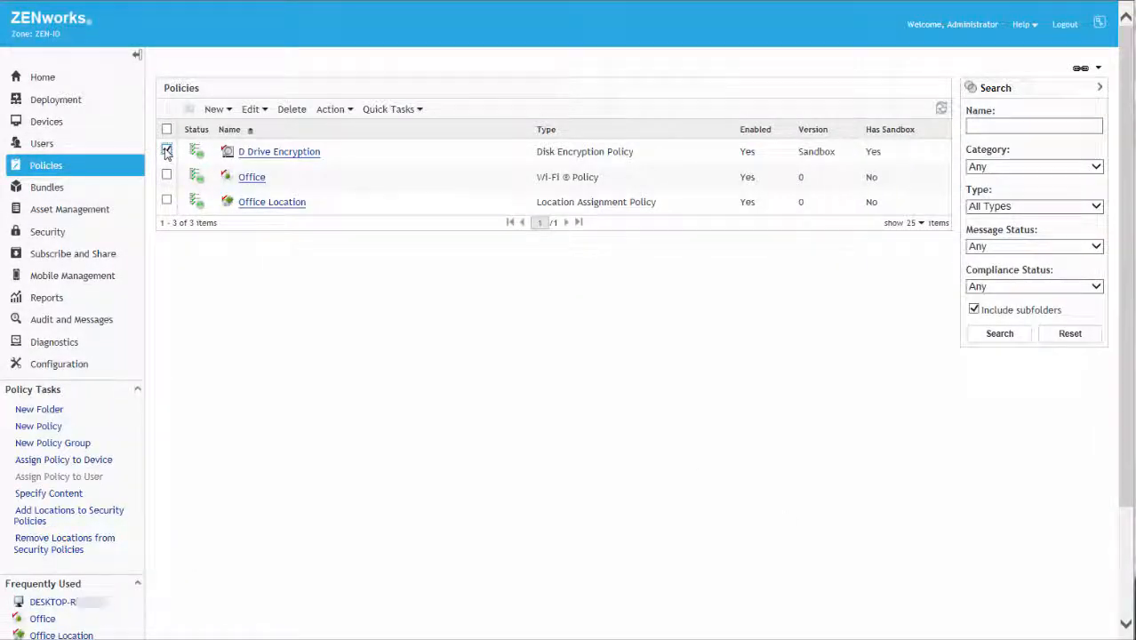
{"action": "left_click", "coordinate": [341, 111]}
{"action": "left_click", "coordinate": [348, 223]}
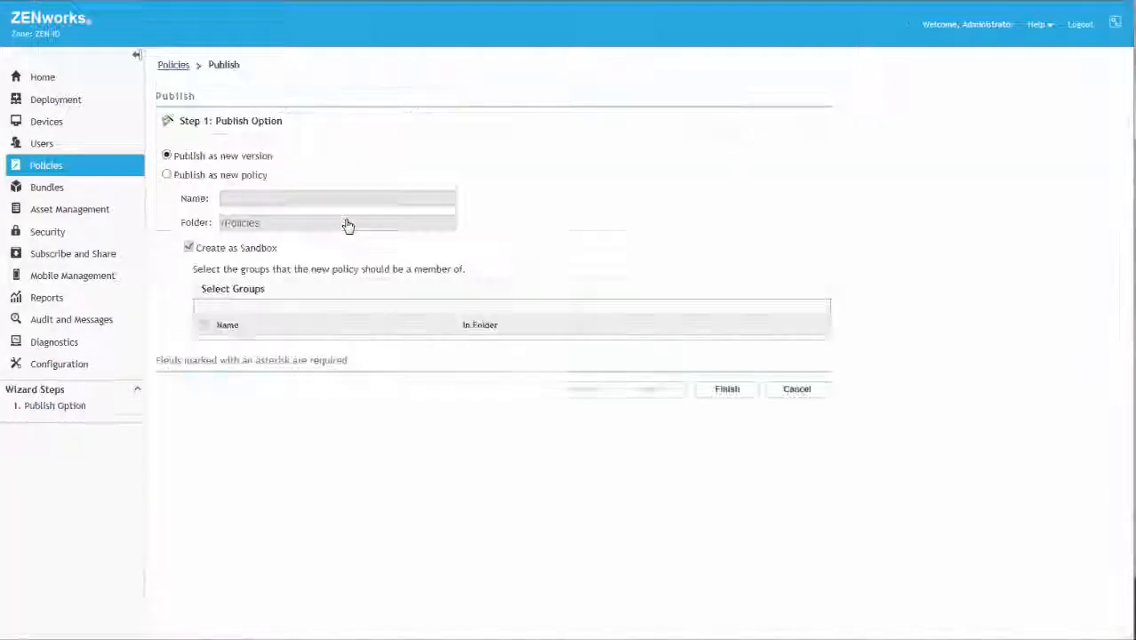
{"action": "left_click", "coordinate": [724, 390]}
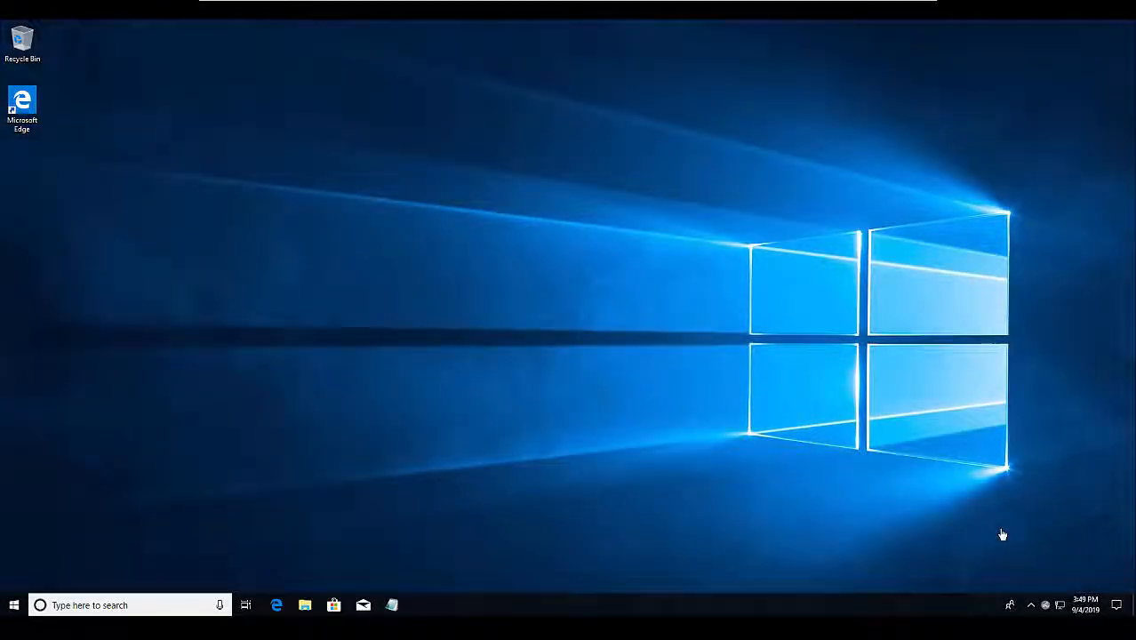
- Open the ZENworks Agent's Technician Application on the managed Windows device and bring up the Full Disk Encryption agent's About information
{"action": "right_click", "coordinate": [1045, 605]}
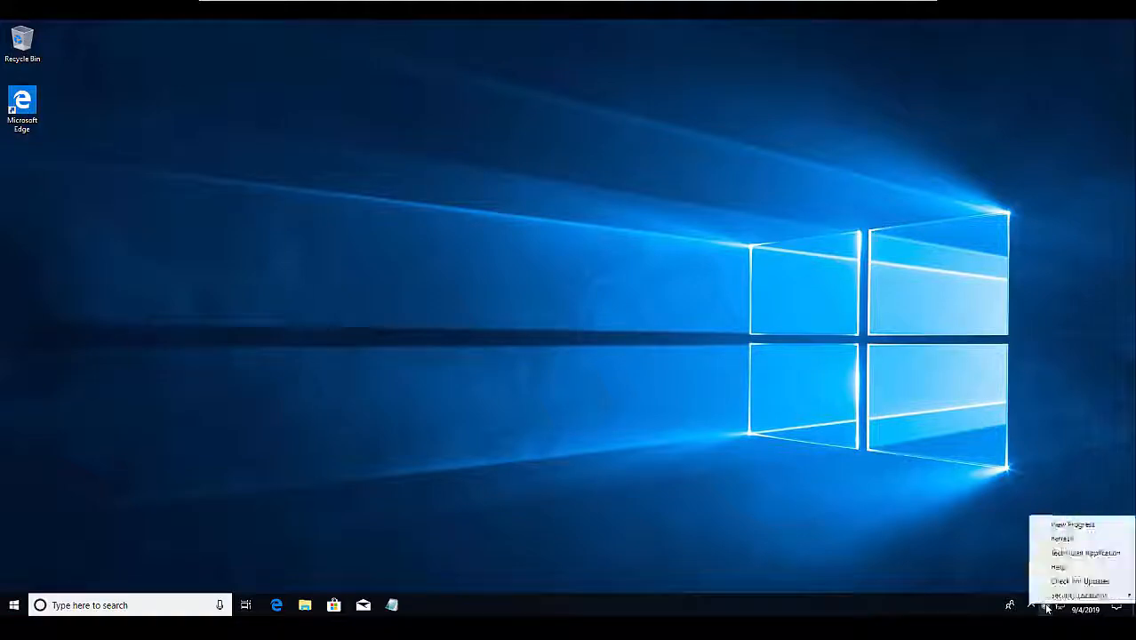
{"action": "left_click", "coordinate": [1081, 555]}
{"action": "left_click", "coordinate": [84, 278]}
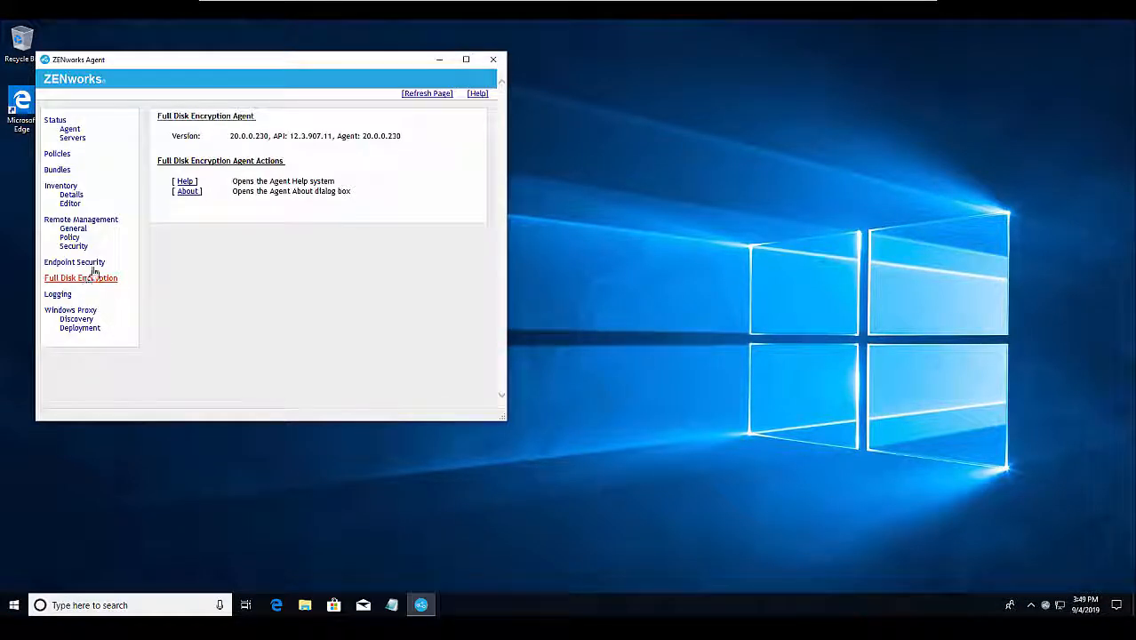
{"action": "left_click", "coordinate": [189, 193]}
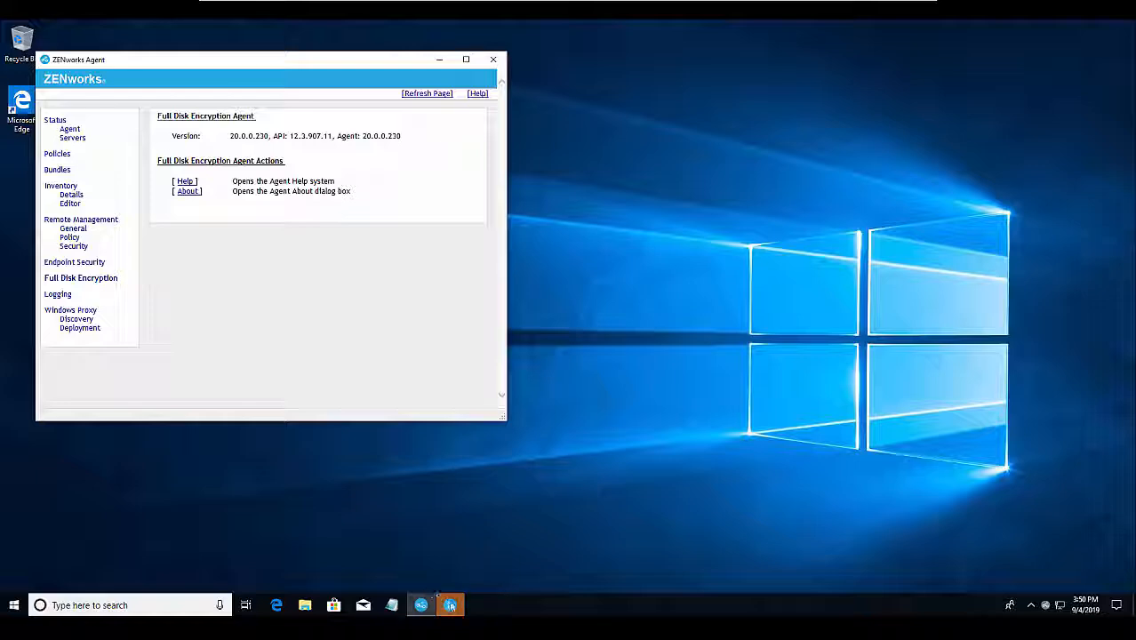